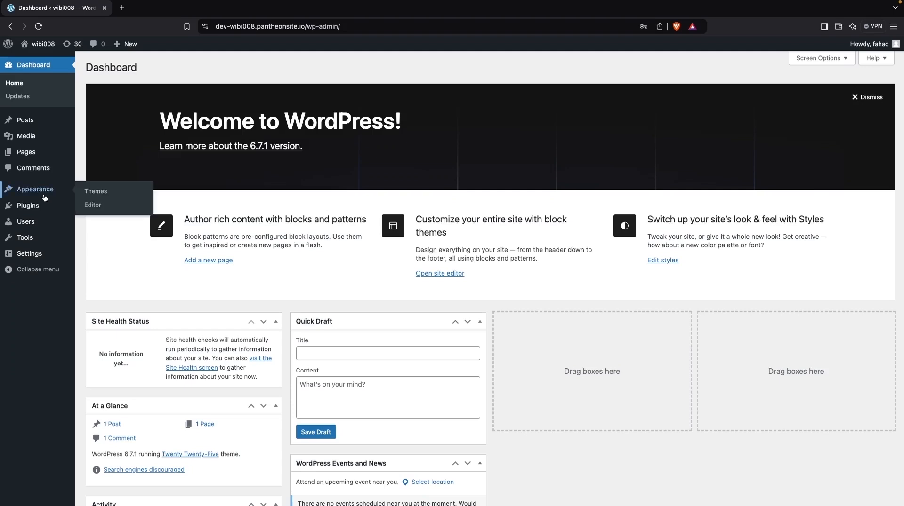
Find the Zakra theme in the WordPress theme directory and activate it on the site
{"action": "left_click", "coordinate": [121, 196]}
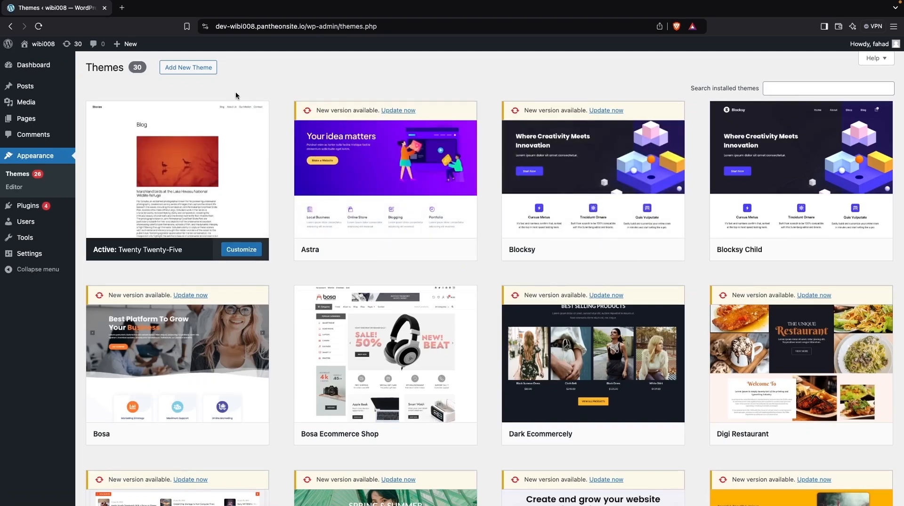
{"action": "left_click", "coordinate": [197, 68]}
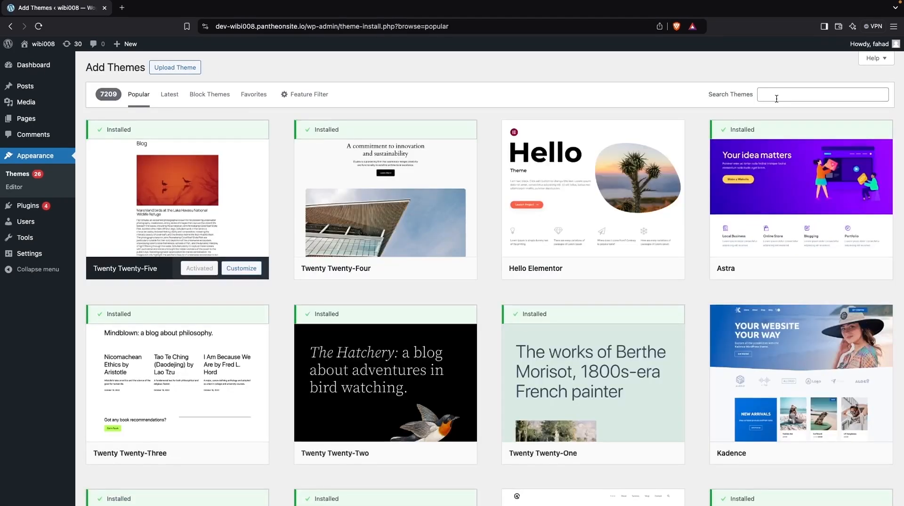
{"action": "left_click", "coordinate": [776, 98]}
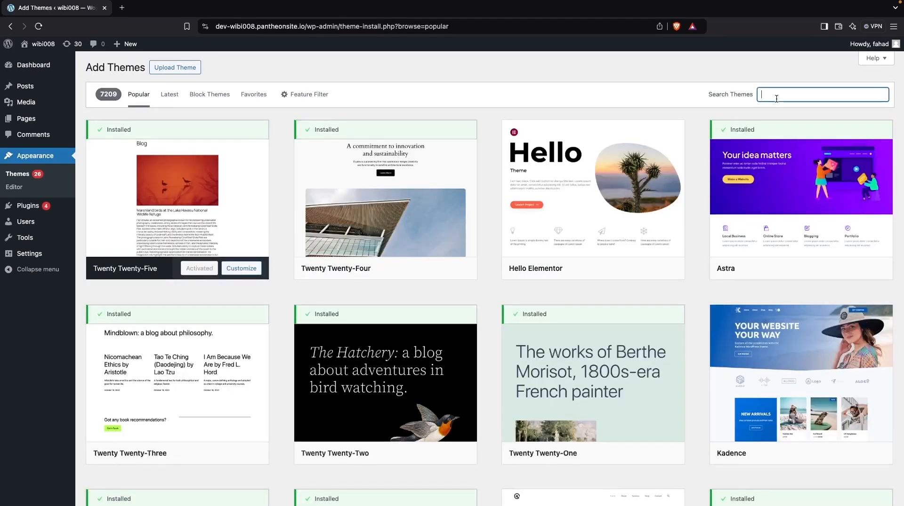
{"action": "type", "text": "Zakra"}
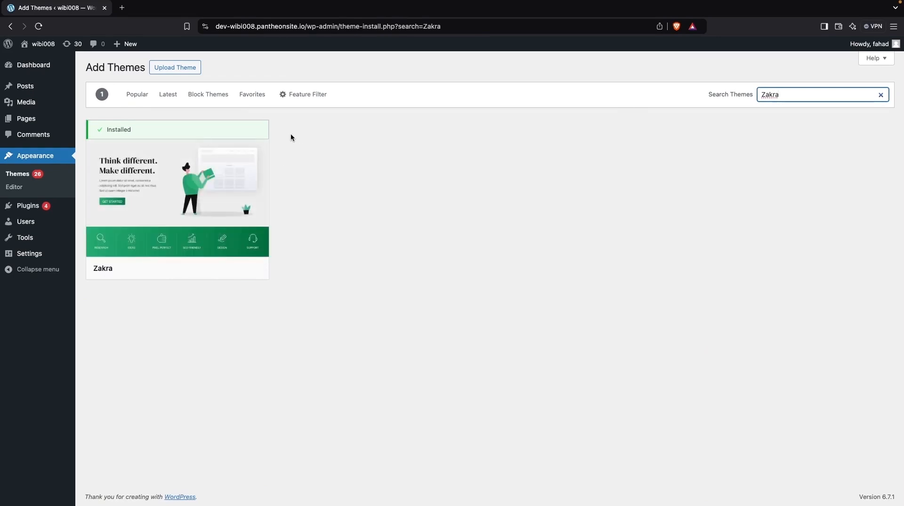
{"action": "mouse_move", "coordinate": [252, 155]}
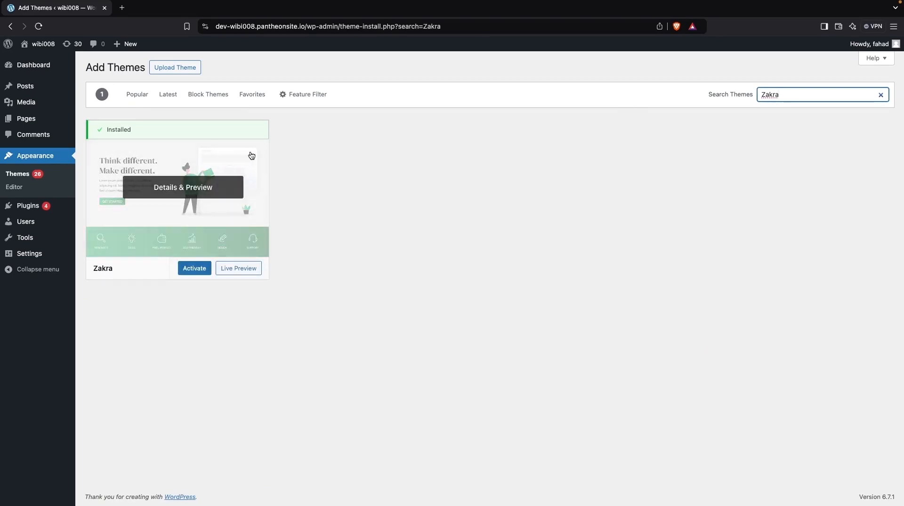
{"action": "left_click", "coordinate": [189, 273]}
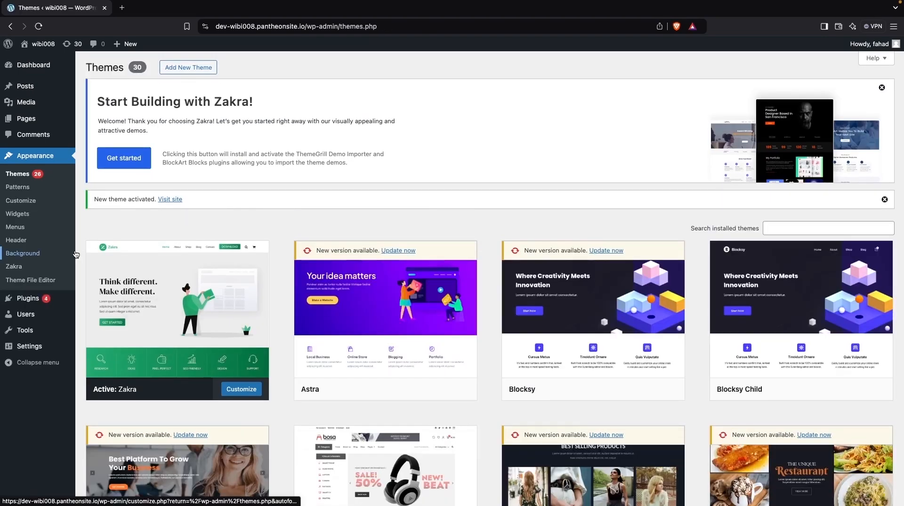
Search the directory of new plugins for elementor
{"action": "mouse_move", "coordinate": [42, 306]}
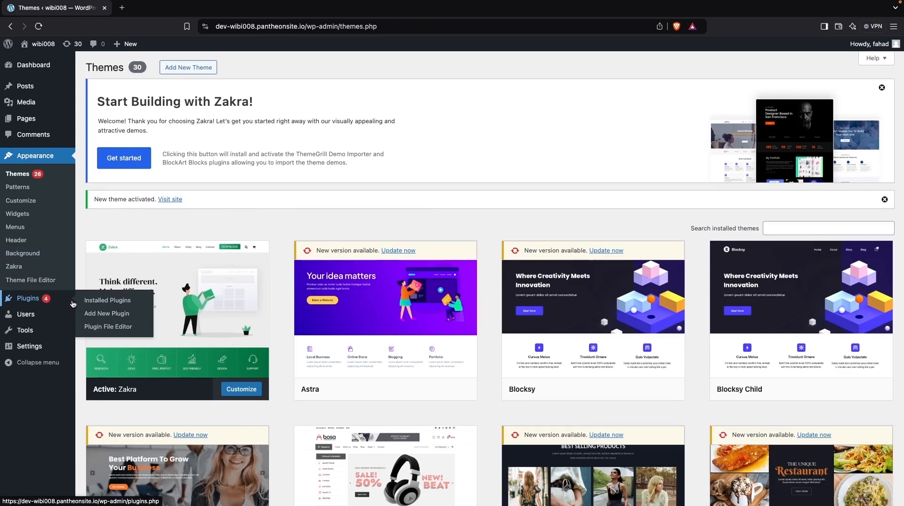
{"action": "left_click", "coordinate": [99, 313]}
{"action": "left_click", "coordinate": [778, 94]}
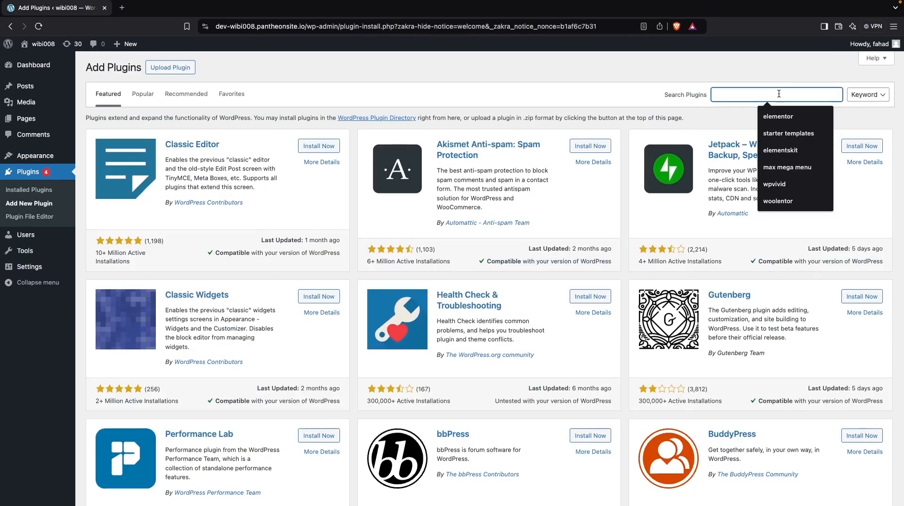
{"action": "type", "text": "ele"}
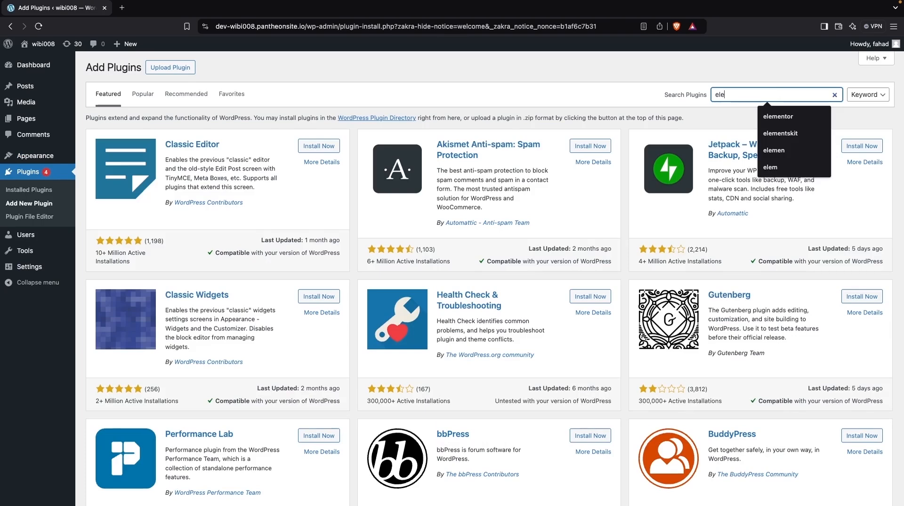
{"action": "type", "text": "mentor"}
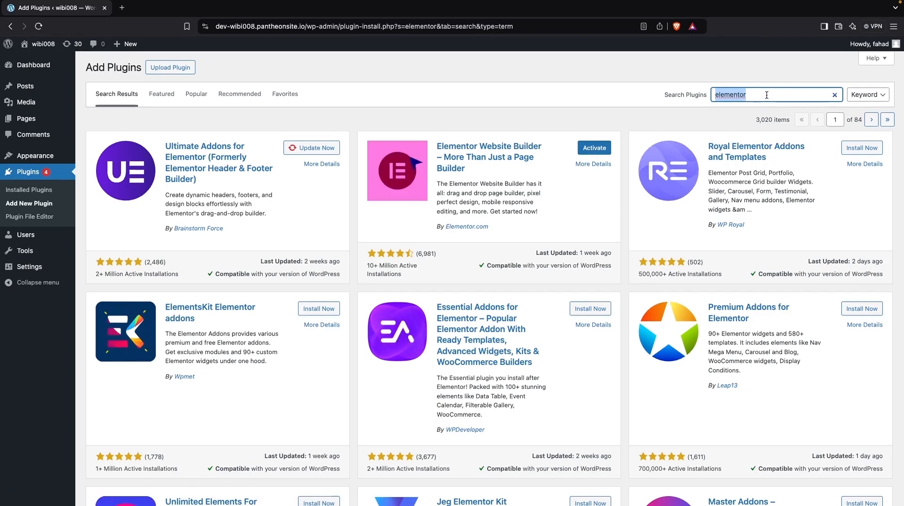
Search the plugin directory for everest form, and also for woocommerce
{"action": "type", "text": "ev"}
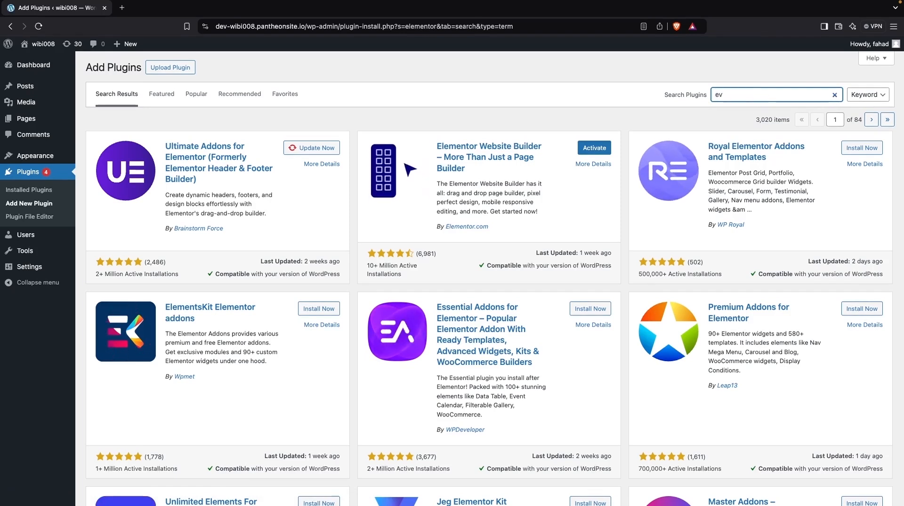
{"action": "type", "text": "erest form"}
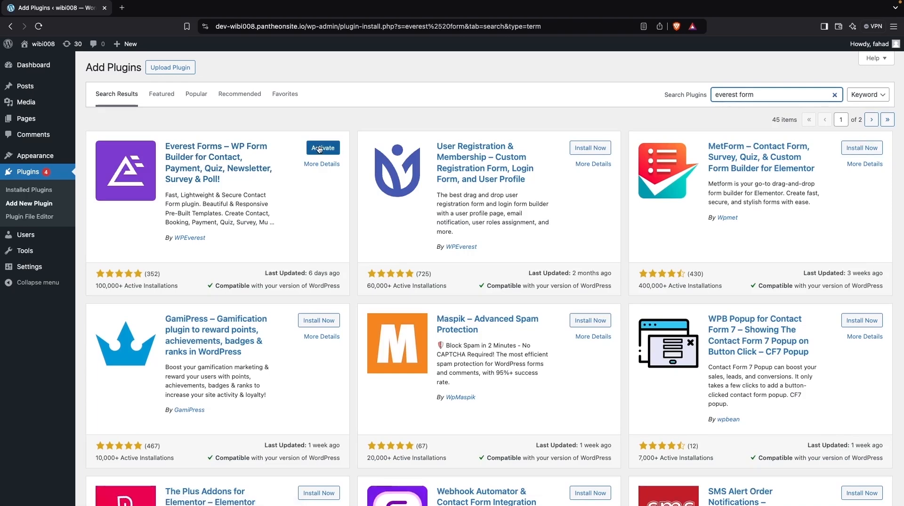
{"action": "triple_click", "coordinate": [768, 95]}
{"action": "type", "text": "wo"}
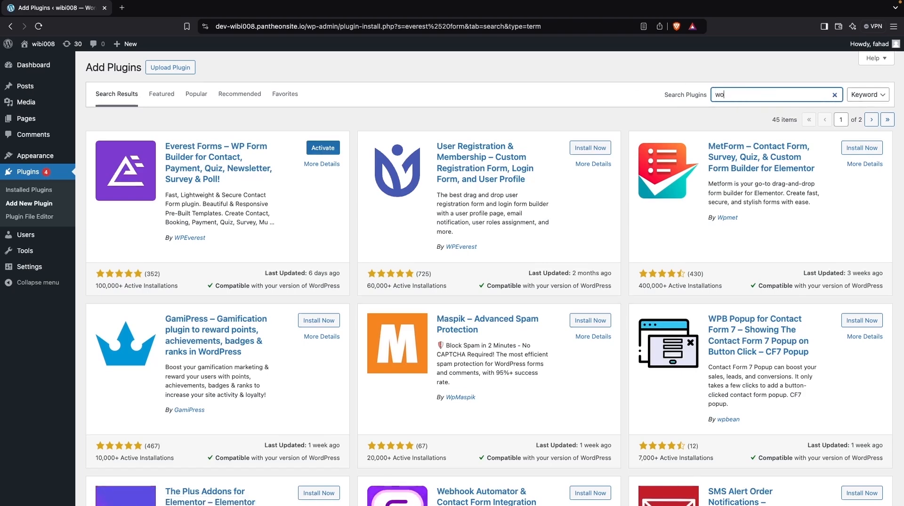
{"action": "type", "text": "ocommer"}
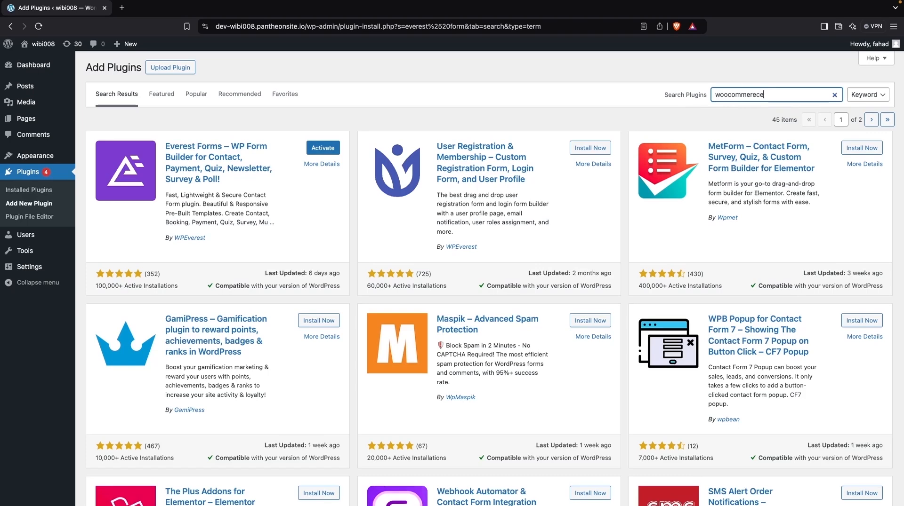
{"action": "type", "text": "ce"}
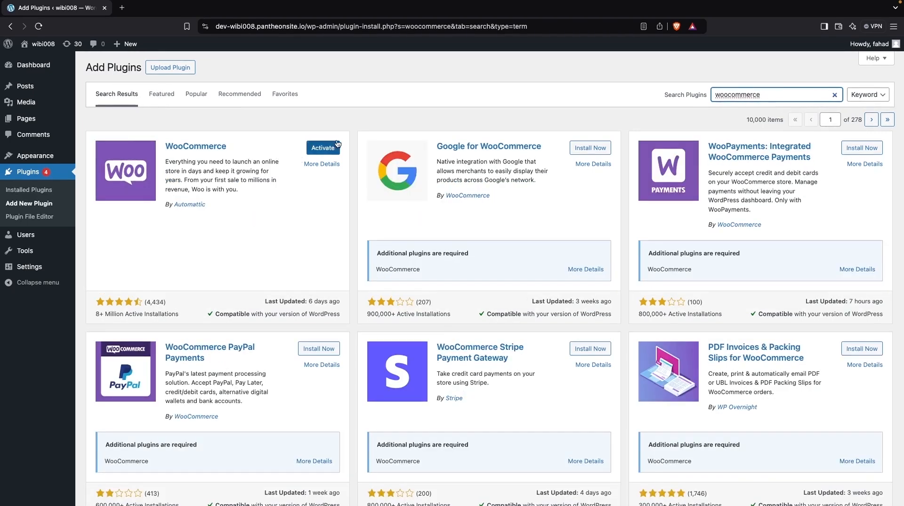
Search the plugin directory for themegrill
{"action": "double_click", "coordinate": [775, 89]}
{"action": "type", "text": "theme"}
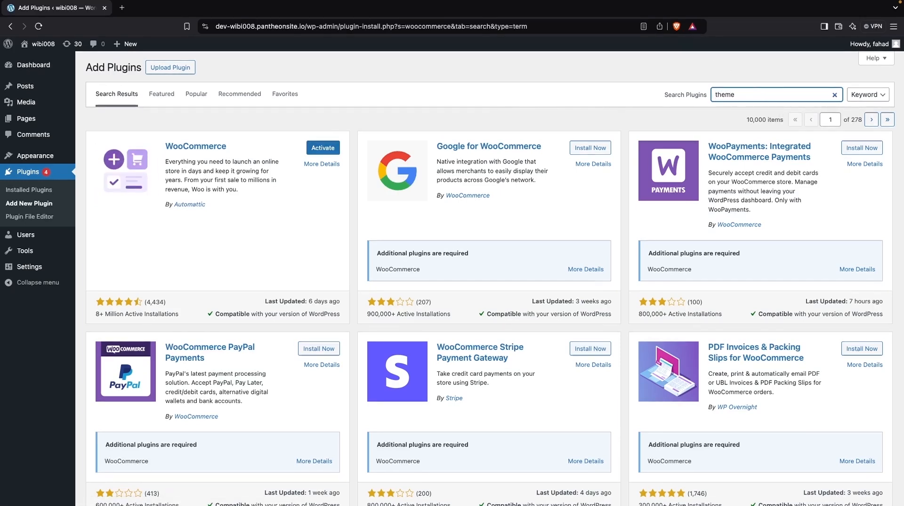
{"action": "type", "text": "grill"}
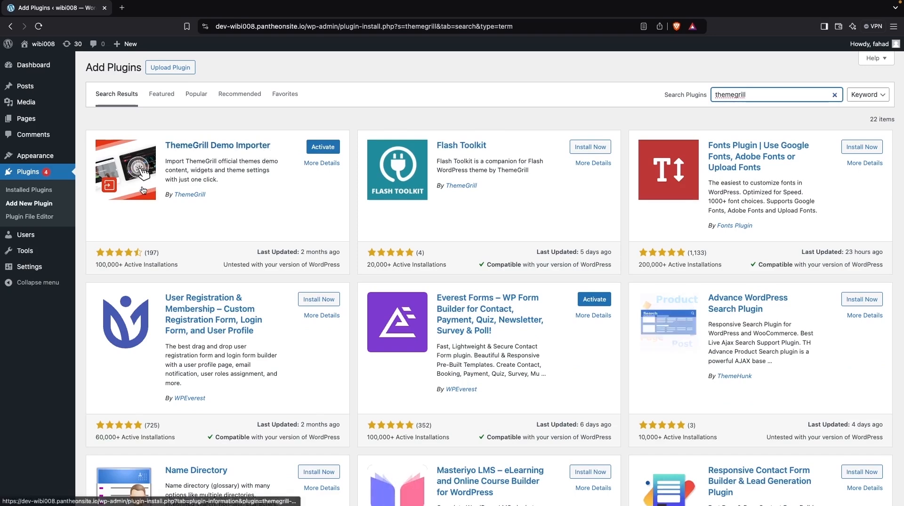
Bulk-activate the Elementor, Everest Forms, ThemeGrill Demo Importer and WooCommerce plugins among the installed plugins
{"action": "left_click", "coordinate": [27, 195]}
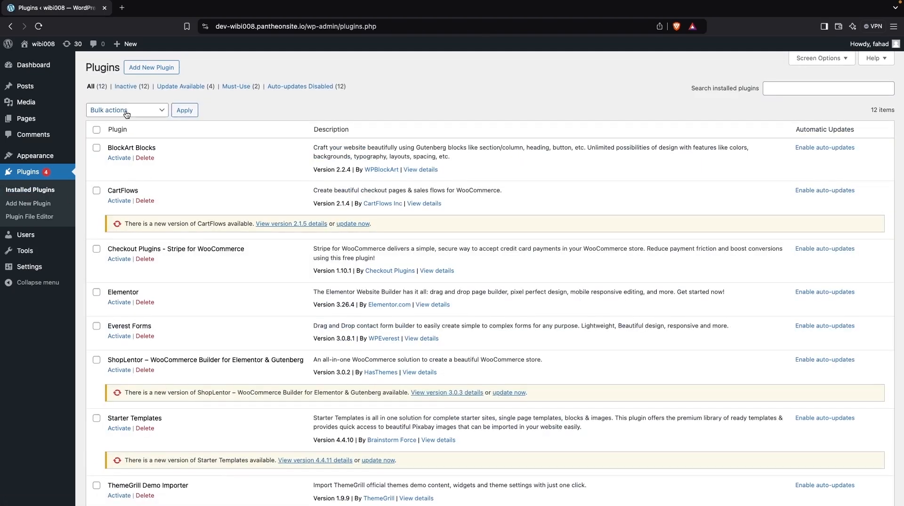
{"action": "scroll", "coordinate": [115, 205], "scroll_direction": "down", "scroll_amount": 2}
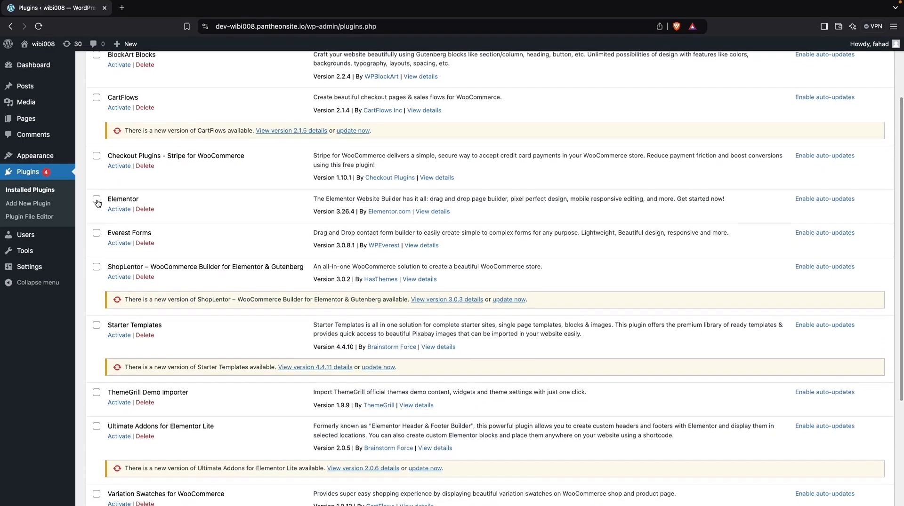
{"action": "left_click", "coordinate": [97, 199]}
{"action": "scroll", "coordinate": [98, 207], "scroll_direction": "down", "scroll_amount": 1}
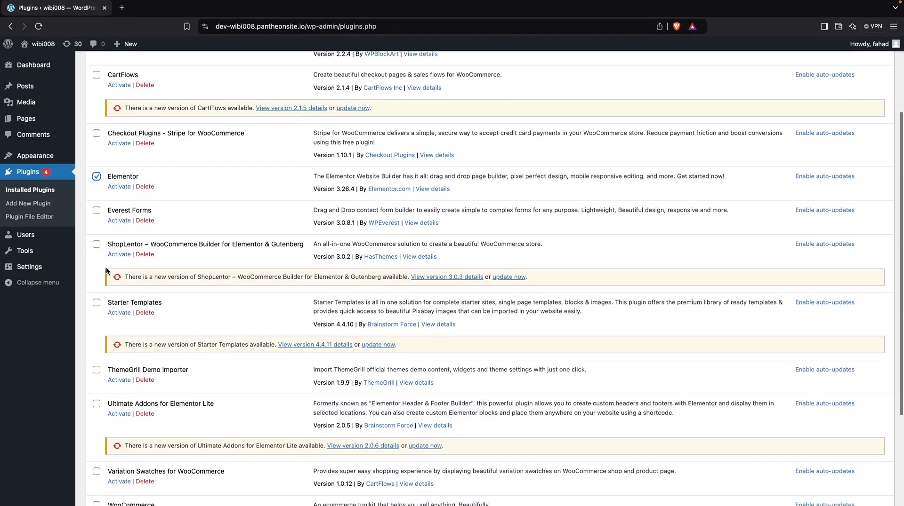
{"action": "left_click", "coordinate": [96, 210]}
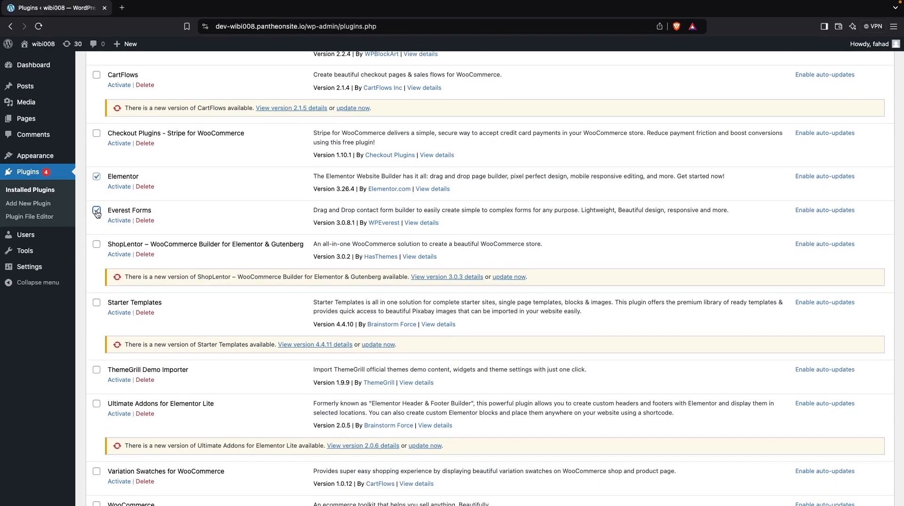
{"action": "scroll", "coordinate": [98, 285], "scroll_direction": "down", "scroll_amount": 3}
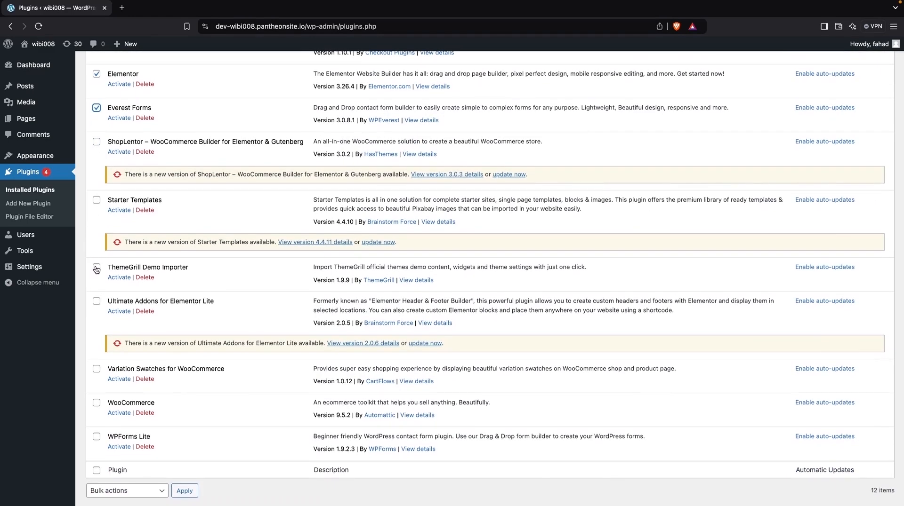
{"action": "left_click", "coordinate": [97, 269]}
{"action": "scroll", "coordinate": [99, 367], "scroll_direction": "down", "scroll_amount": 1}
{"action": "left_click", "coordinate": [96, 367]}
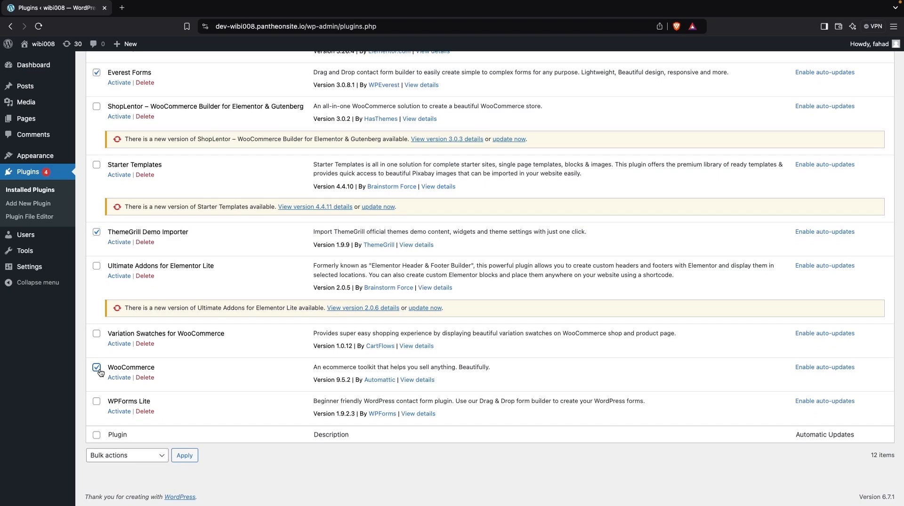
{"action": "scroll", "coordinate": [140, 370], "scroll_direction": "up", "scroll_amount": 8}
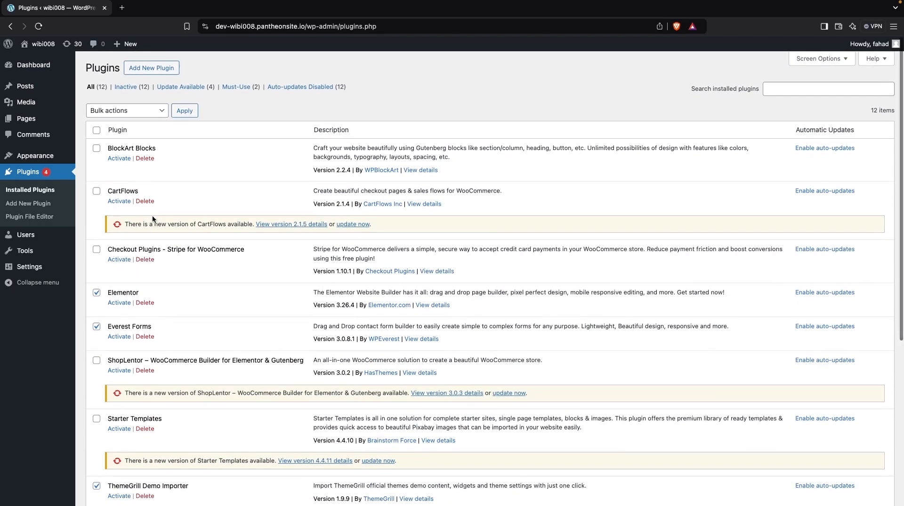
{"action": "left_click", "coordinate": [145, 116]}
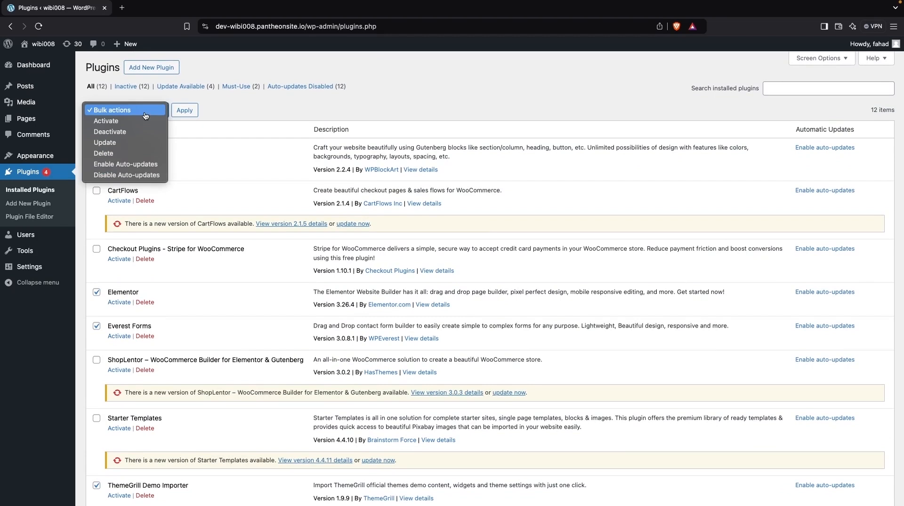
{"action": "left_click", "coordinate": [140, 123]}
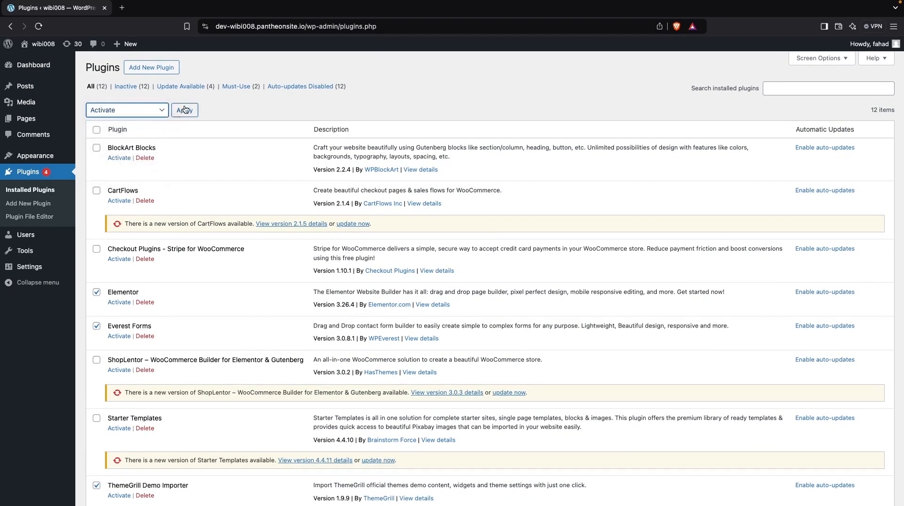
{"action": "left_click", "coordinate": [198, 116]}
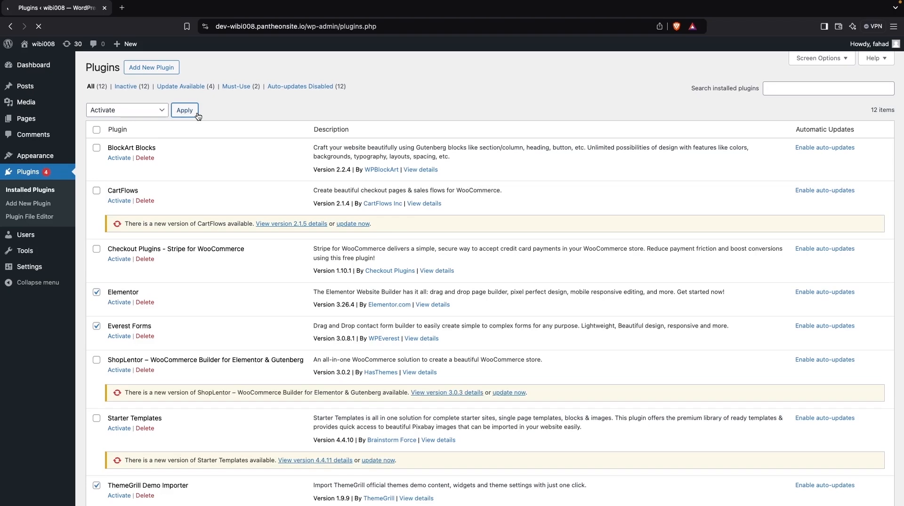
Look over the activated plugins among the installed plugins and open the Zakra theme's starter templates
{"action": "scroll", "coordinate": [231, 162], "scroll_direction": "down", "scroll_amount": 2}
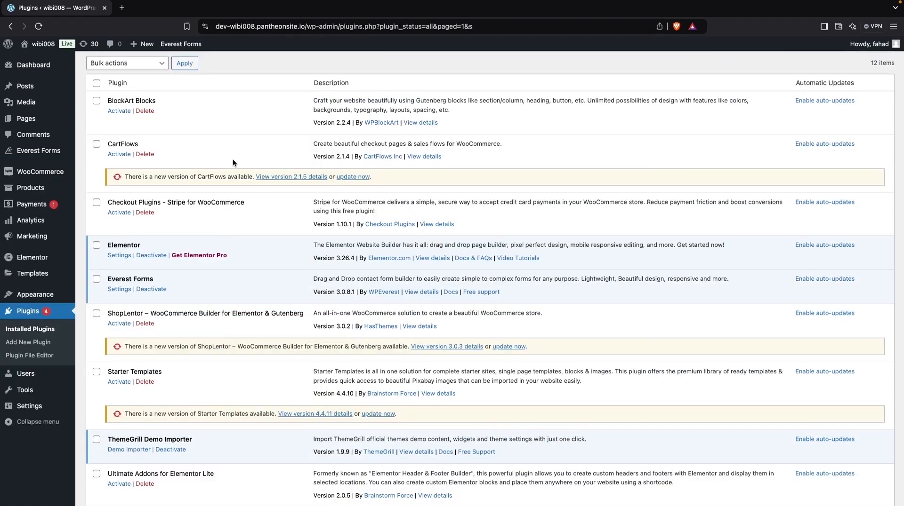
{"action": "scroll", "coordinate": [219, 246], "scroll_direction": "down", "scroll_amount": 1}
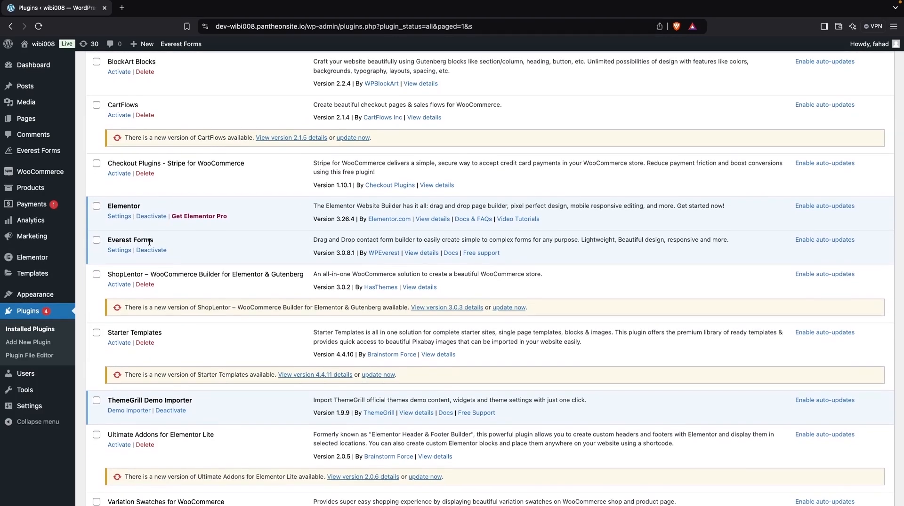
{"action": "scroll", "coordinate": [149, 242], "scroll_direction": "down", "scroll_amount": 4}
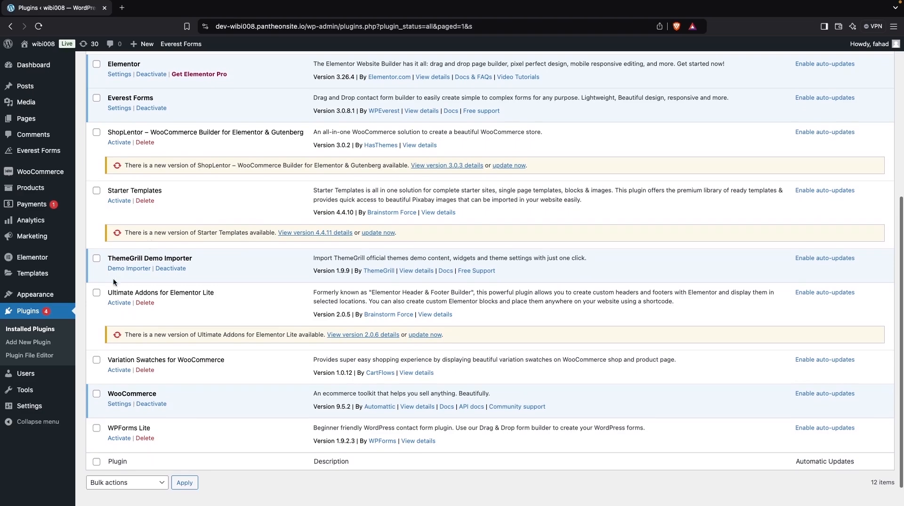
{"action": "scroll", "coordinate": [151, 259], "scroll_direction": "down", "scroll_amount": 1}
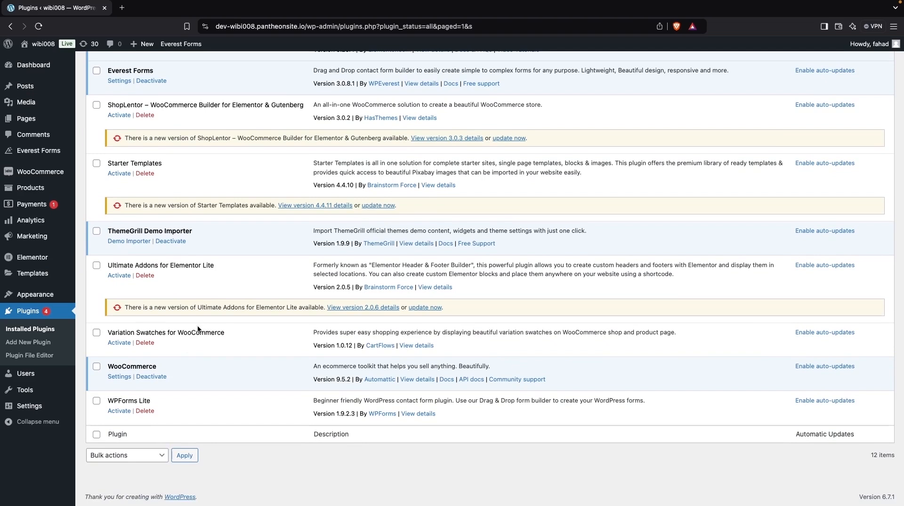
{"action": "mouse_move", "coordinate": [55, 295]}
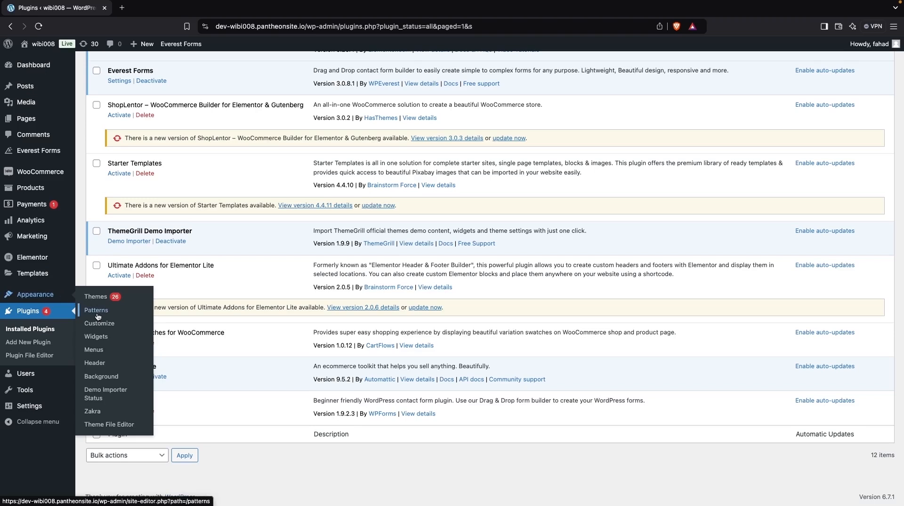
{"action": "left_click", "coordinate": [114, 416]}
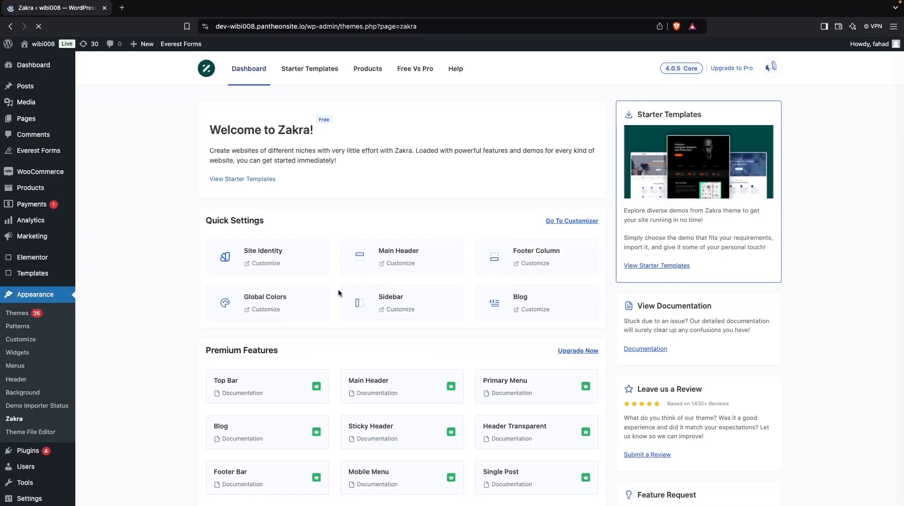
{"action": "left_click", "coordinate": [310, 69]}
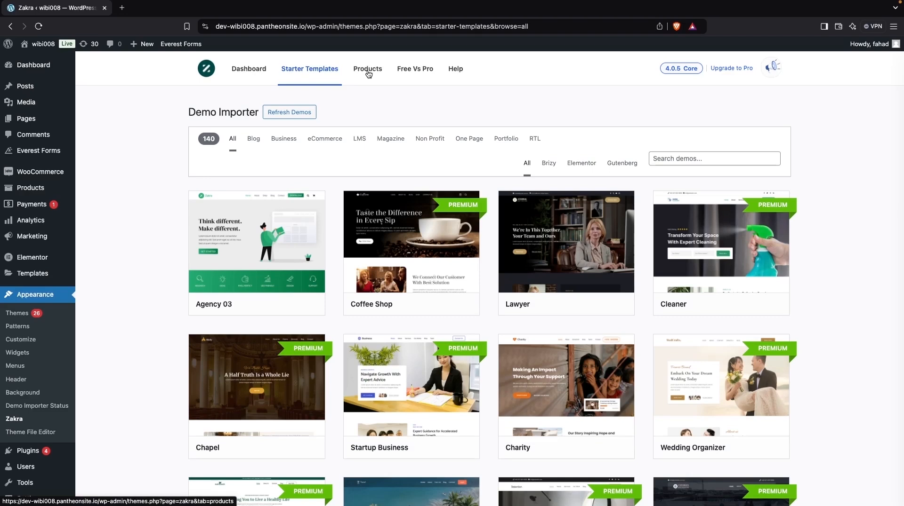
Search the starter templates for "Job portal" and clear the search again
{"action": "left_click", "coordinate": [655, 161]}
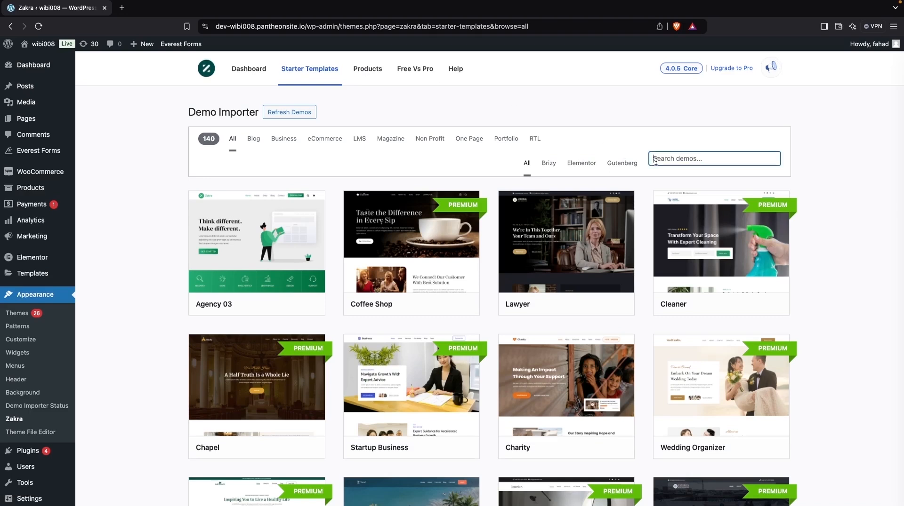
{"action": "type", "text": "Job portal"}
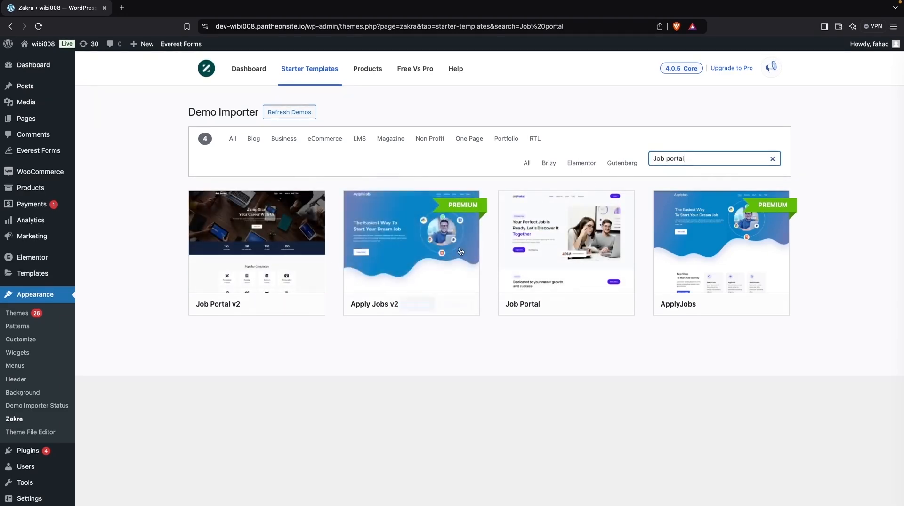
{"action": "mouse_move", "coordinate": [666, 249]}
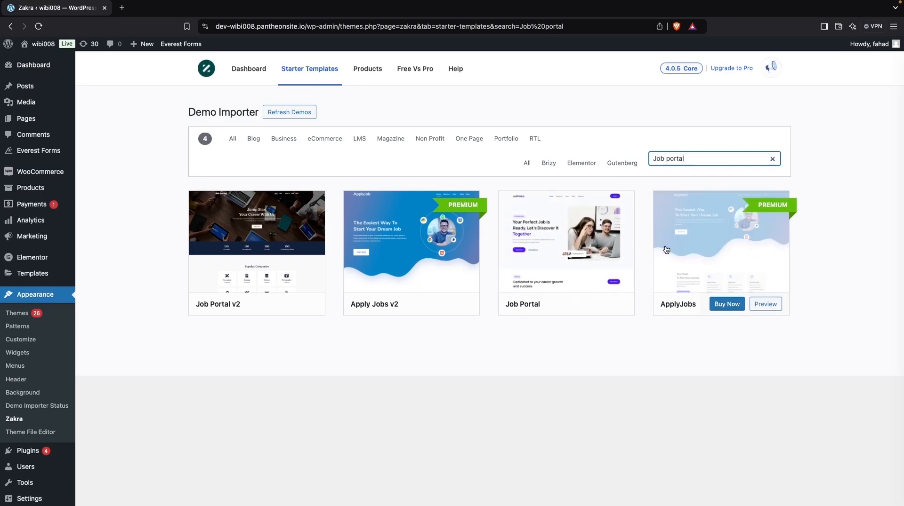
{"action": "triple_click", "coordinate": [720, 158]}
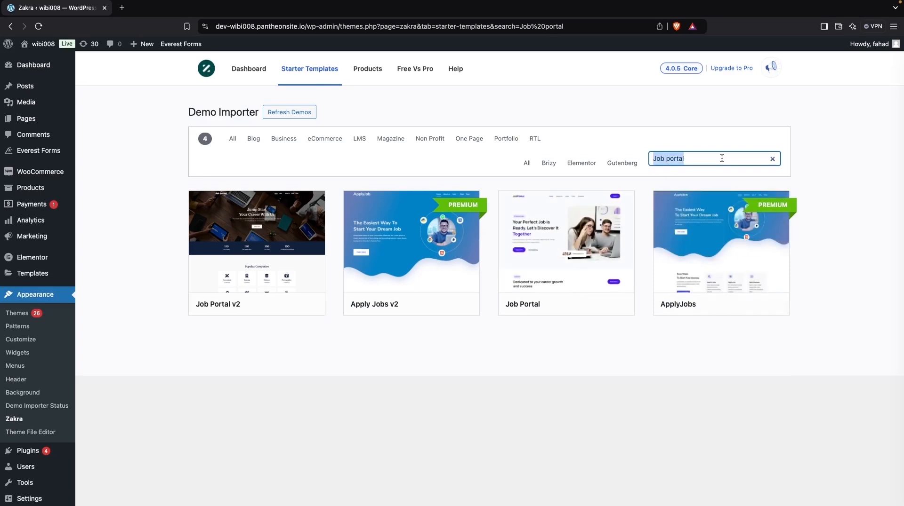
{"action": "key", "text": "BackSpace"}
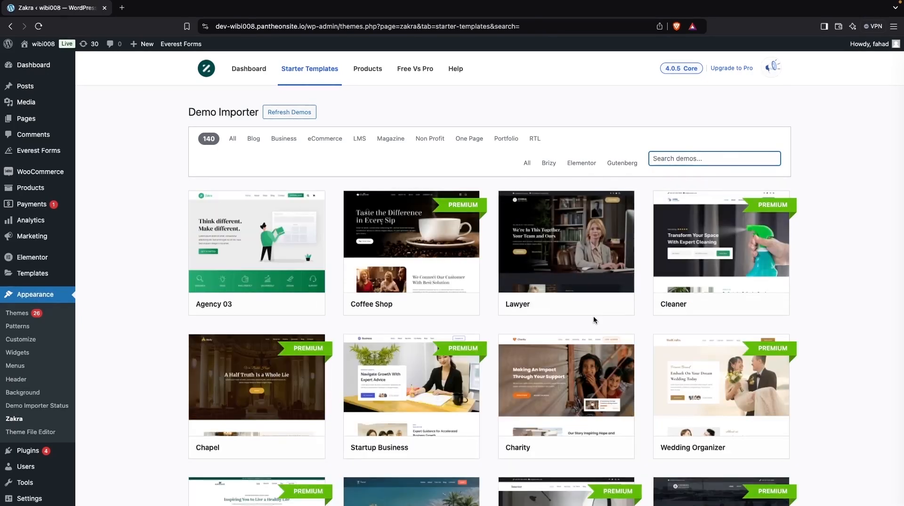
Browse the full Zakra demo library to compare the free and premium starter templates
{"action": "mouse_move", "coordinate": [272, 308]}
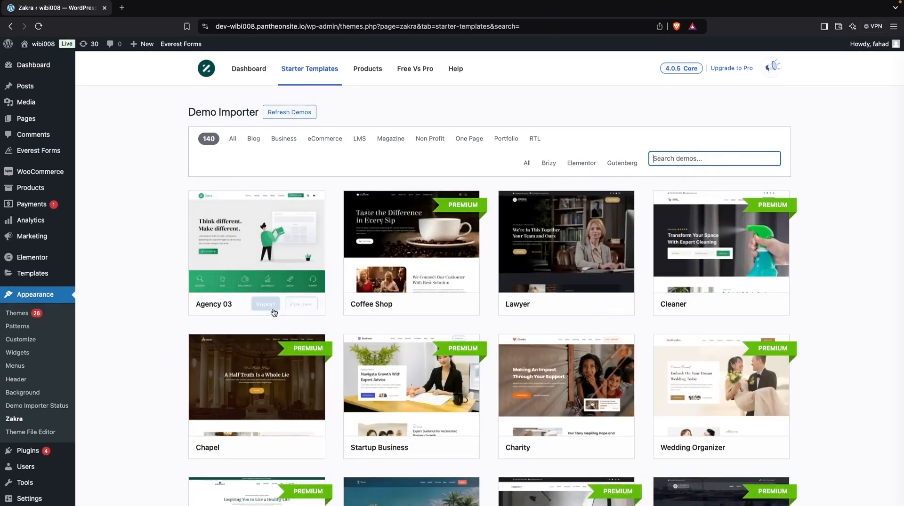
{"action": "scroll", "coordinate": [272, 308], "scroll_direction": "down", "scroll_amount": 2}
{"action": "mouse_move", "coordinate": [429, 403]}
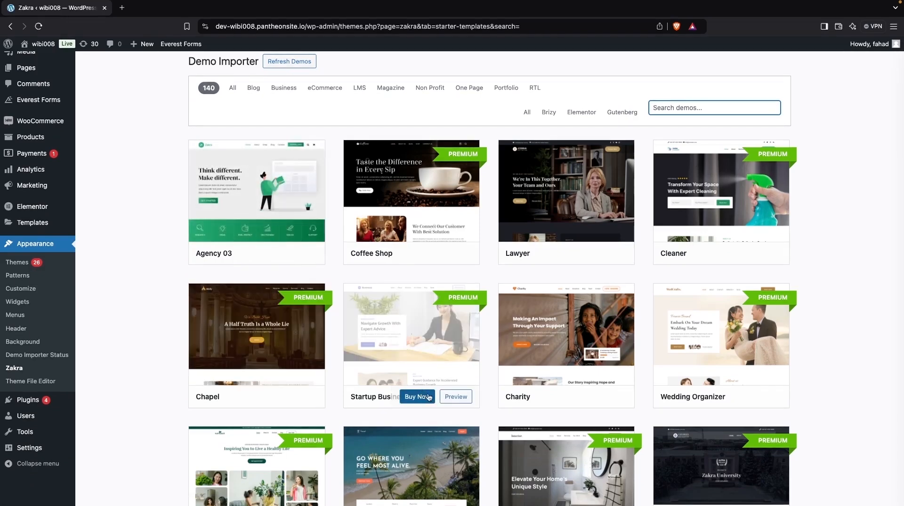
{"action": "mouse_move", "coordinate": [526, 342]}
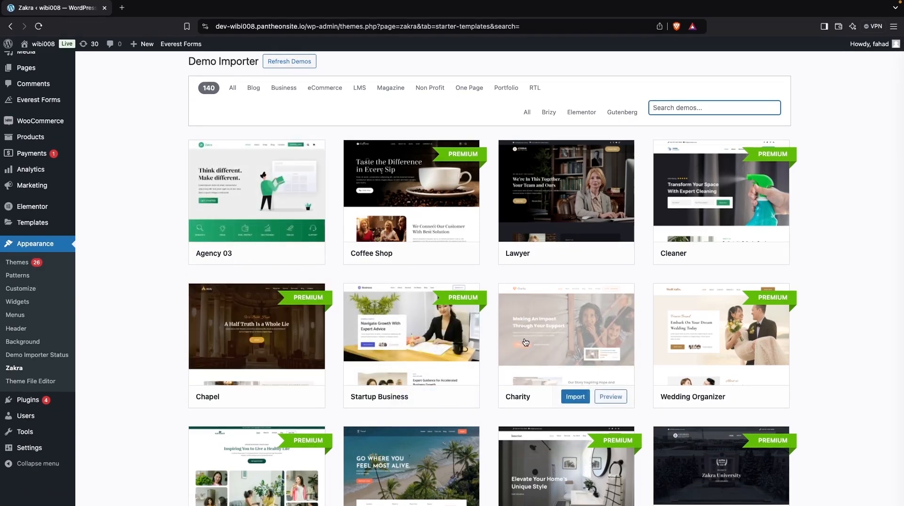
{"action": "scroll", "coordinate": [525, 342], "scroll_direction": "down", "scroll_amount": 5}
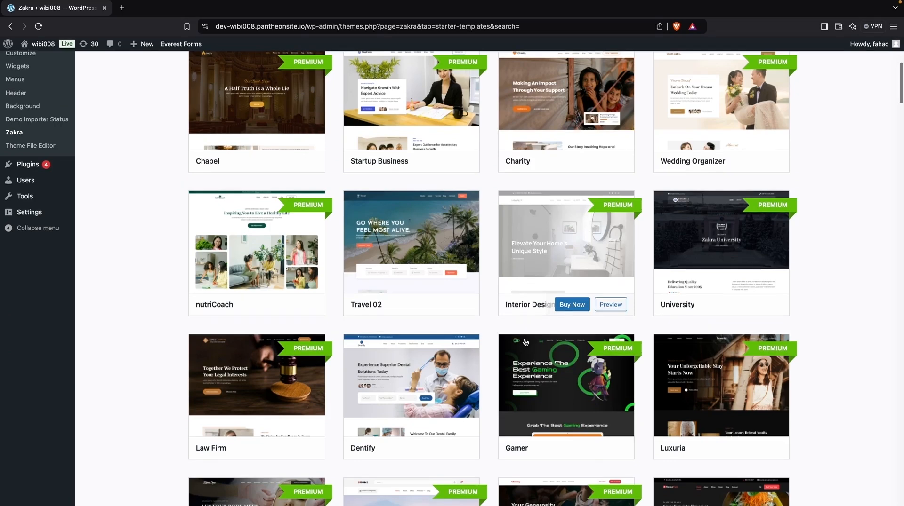
{"action": "mouse_move", "coordinate": [428, 289]}
{"action": "scroll", "coordinate": [428, 288], "scroll_direction": "down", "scroll_amount": 2}
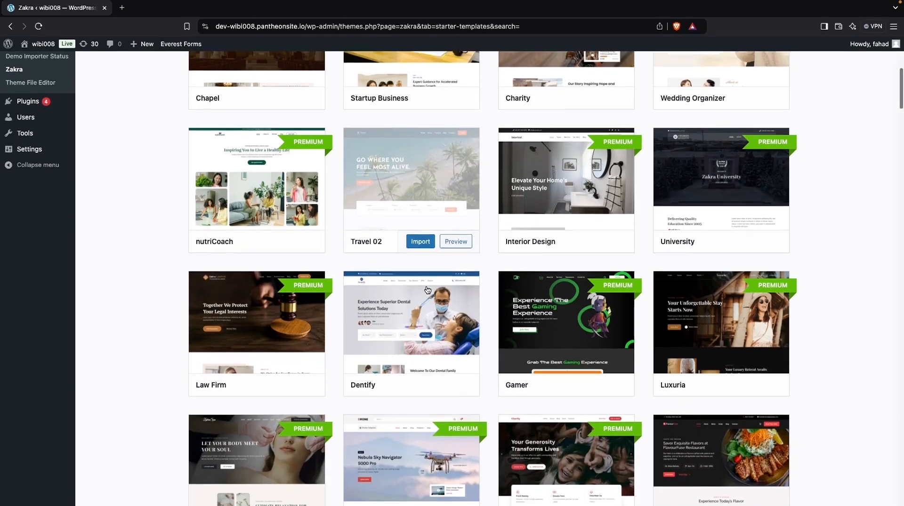
{"action": "mouse_move", "coordinate": [250, 352]}
{"action": "scroll", "coordinate": [250, 352], "scroll_direction": "down", "scroll_amount": 3}
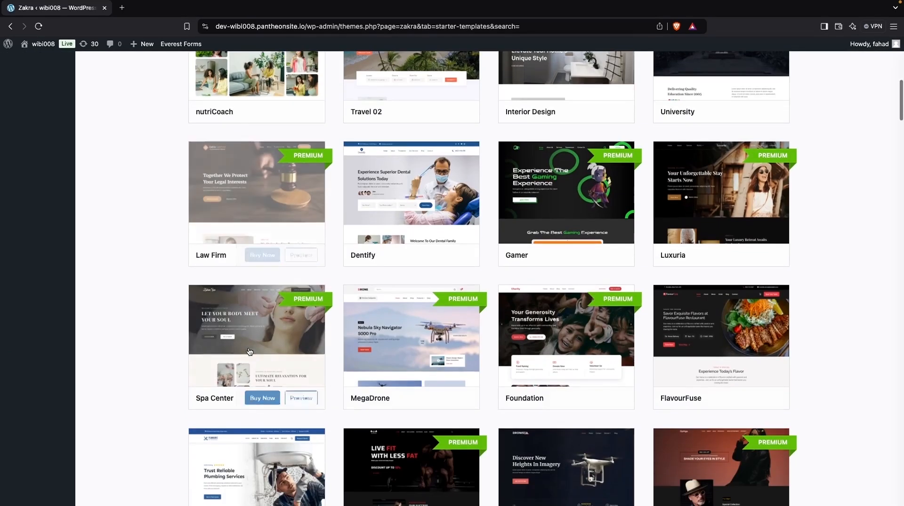
{"action": "mouse_move", "coordinate": [343, 388]}
{"action": "scroll", "coordinate": [344, 387], "scroll_direction": "down", "scroll_amount": 2}
{"action": "scroll", "coordinate": [344, 389], "scroll_direction": "down", "scroll_amount": 1}
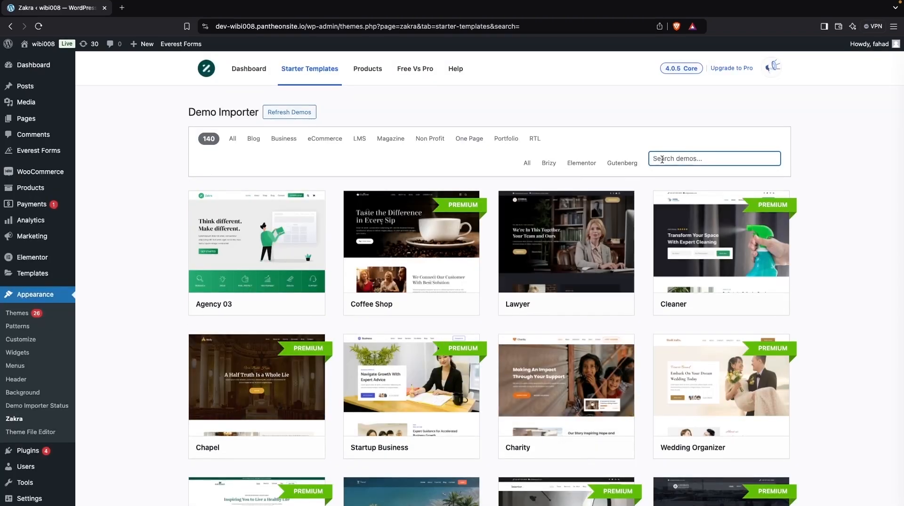
Search the demos for "job portal" and import the free Job Portal starter template, continuing past the import notes
{"action": "type", "text": "job "}
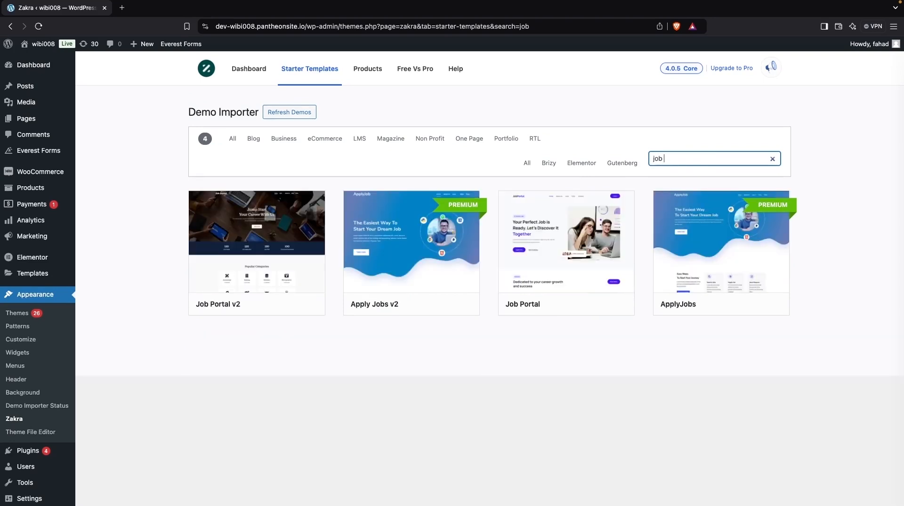
{"action": "type", "text": "portal"}
{"action": "mouse_move", "coordinate": [545, 251]}
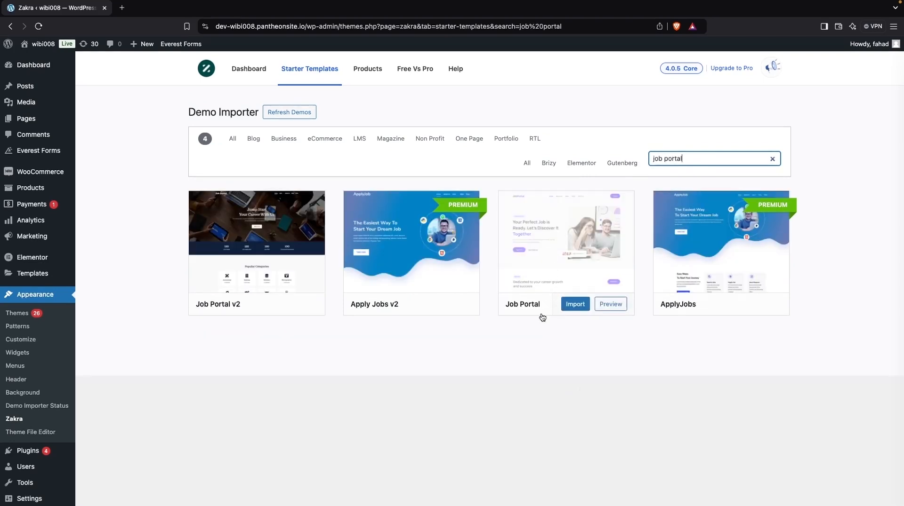
{"action": "left_click", "coordinate": [567, 306]}
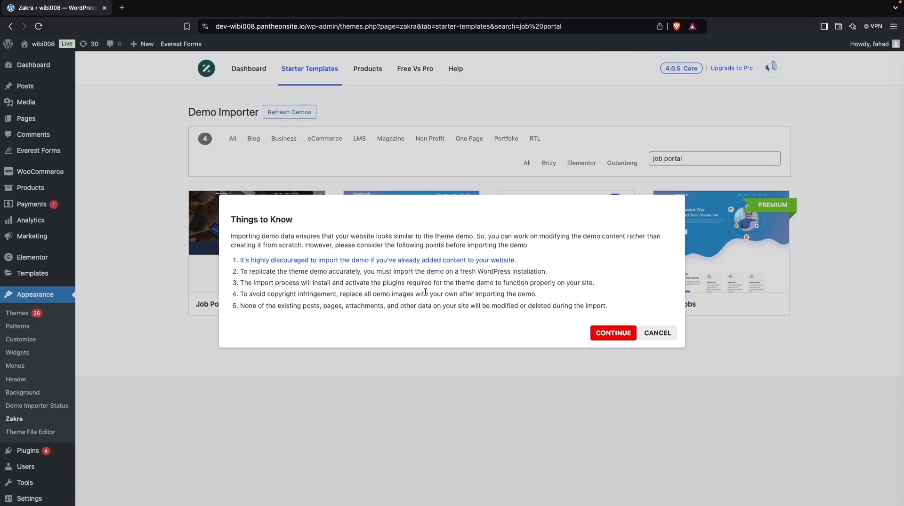
{"action": "left_click", "coordinate": [608, 334]}
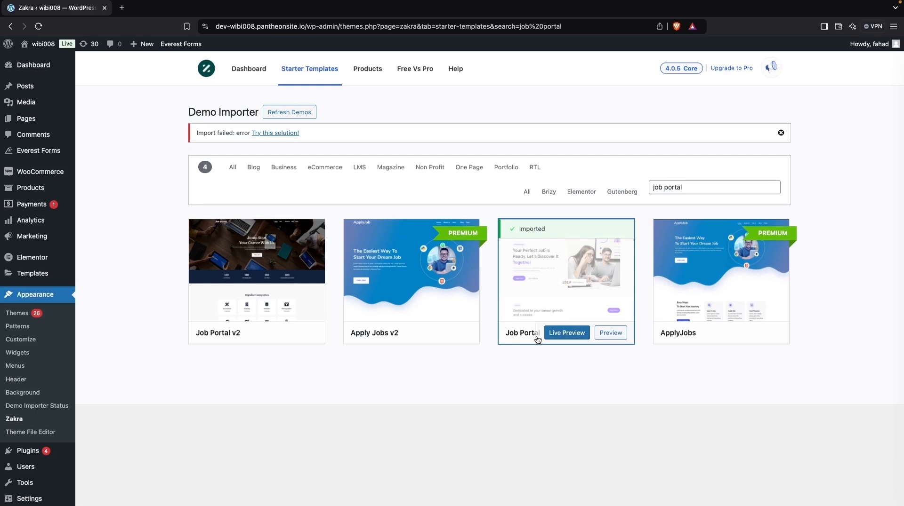
Open the live preview of the imported Job Portal demo and examine the home page's sections from header to footer
{"action": "mouse_move", "coordinate": [387, 342]}
{"action": "left_click", "coordinate": [570, 334]}
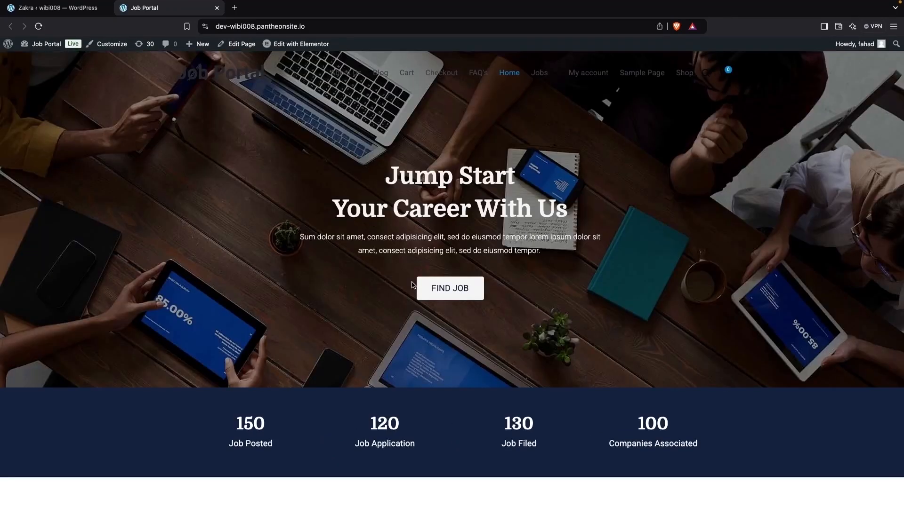
{"action": "scroll", "coordinate": [365, 301], "scroll_direction": "down", "scroll_amount": 1}
{"action": "scroll", "coordinate": [364, 301], "scroll_direction": "up", "scroll_amount": 2}
{"action": "scroll", "coordinate": [370, 279], "scroll_direction": "down", "scroll_amount": 8}
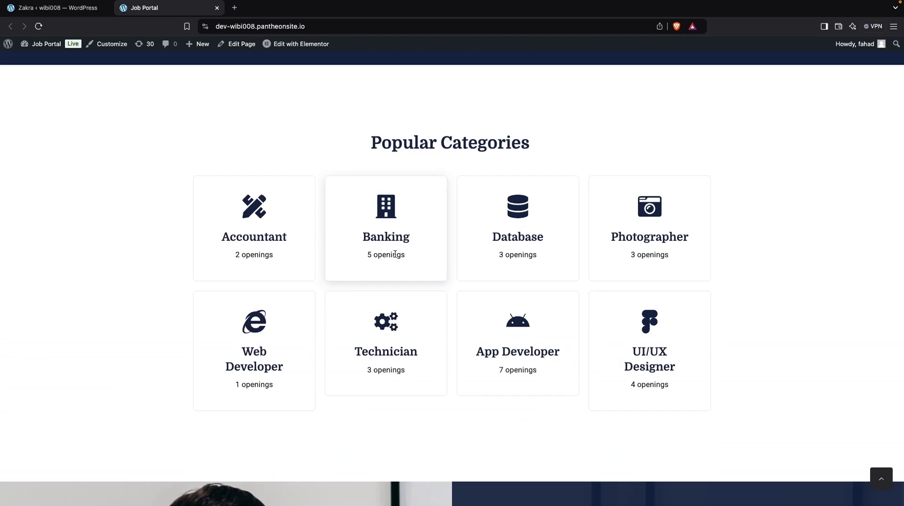
{"action": "scroll", "coordinate": [394, 254], "scroll_direction": "down", "scroll_amount": 10}
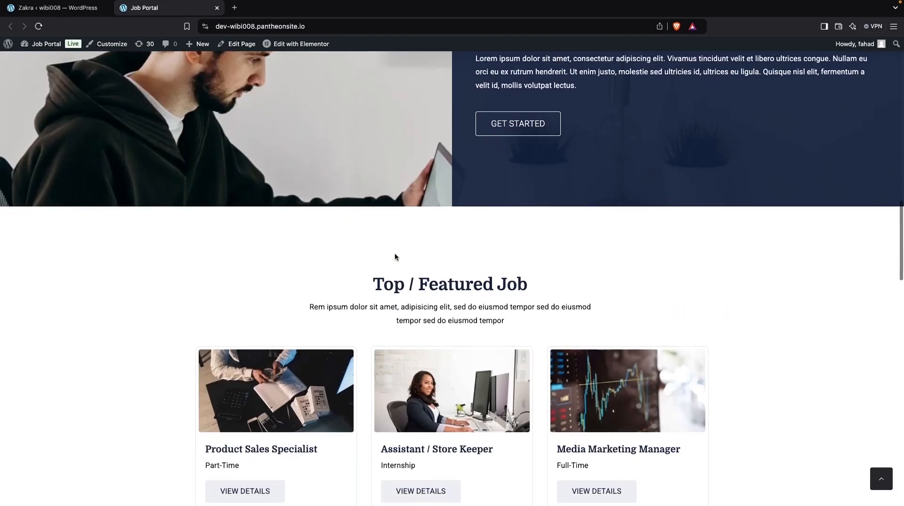
{"action": "scroll", "coordinate": [459, 299], "scroll_direction": "down", "scroll_amount": 2}
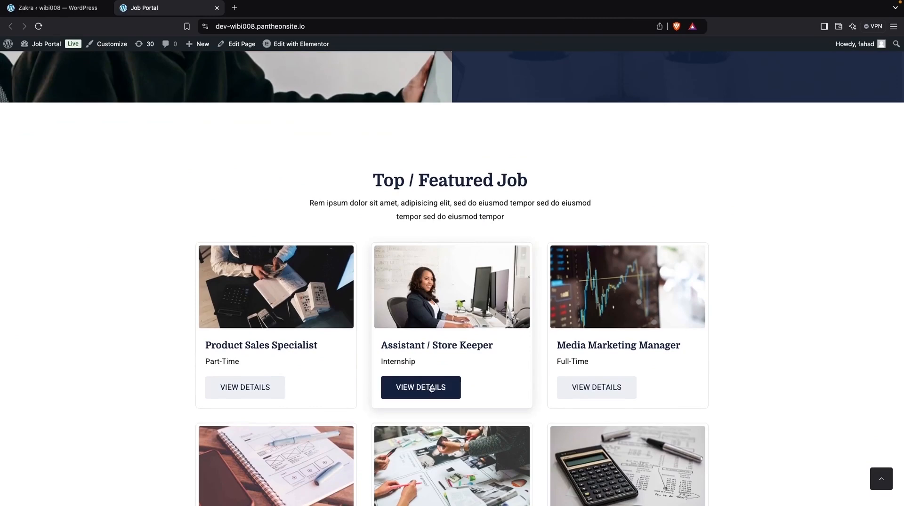
{"action": "scroll", "coordinate": [439, 391], "scroll_direction": "down", "scroll_amount": 10}
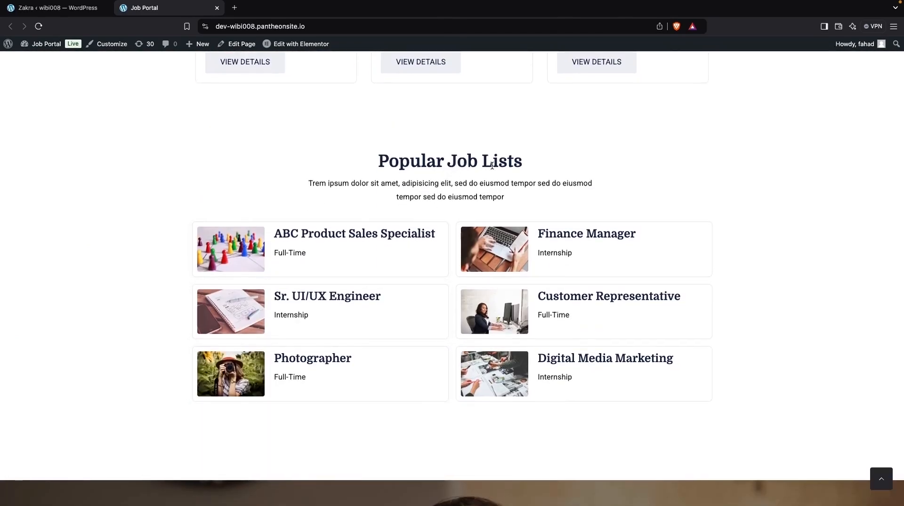
{"action": "scroll", "coordinate": [442, 210], "scroll_direction": "down", "scroll_amount": 7}
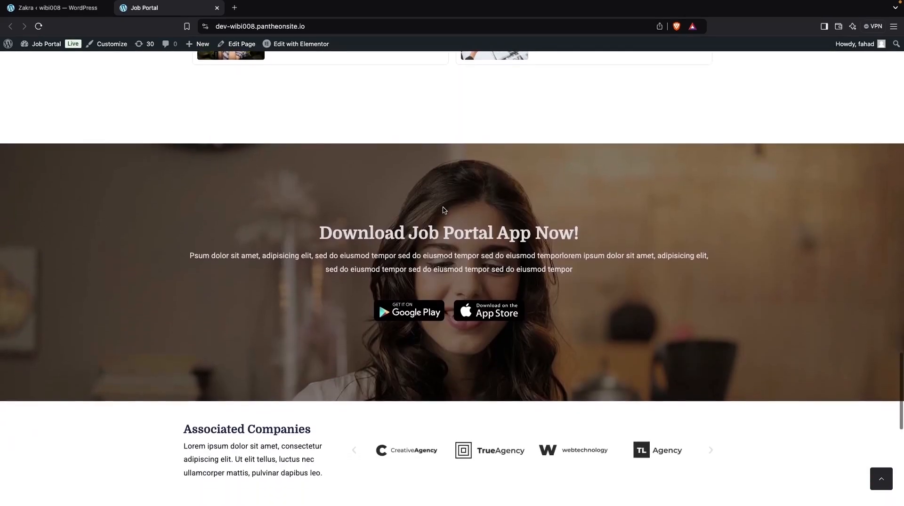
{"action": "scroll", "coordinate": [442, 210], "scroll_direction": "down", "scroll_amount": 10}
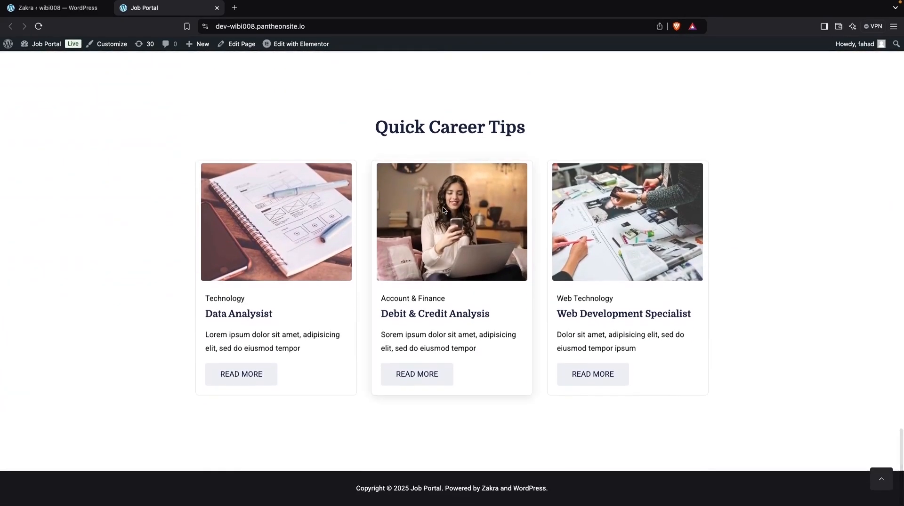
{"action": "scroll", "coordinate": [442, 210], "scroll_direction": "up", "scroll_amount": 20}
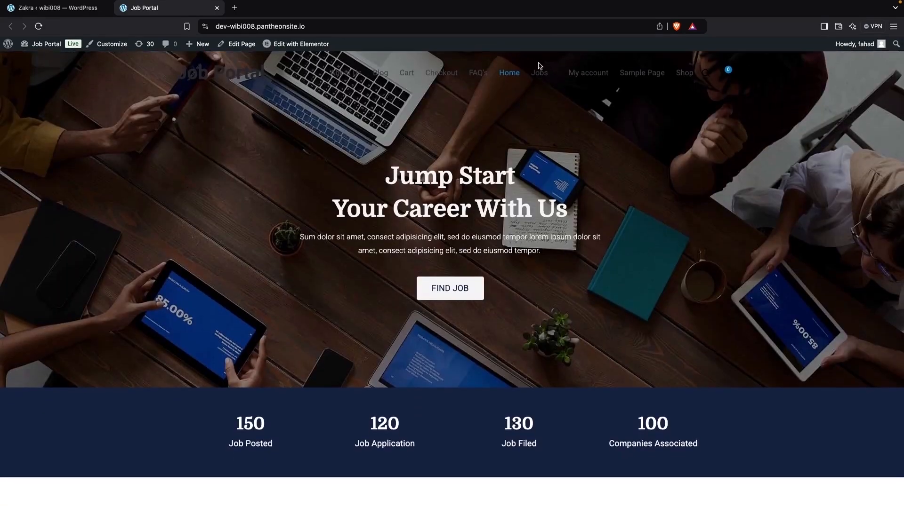
Open the site's Jobs page and examine its job listings
{"action": "left_click", "coordinate": [540, 72]}
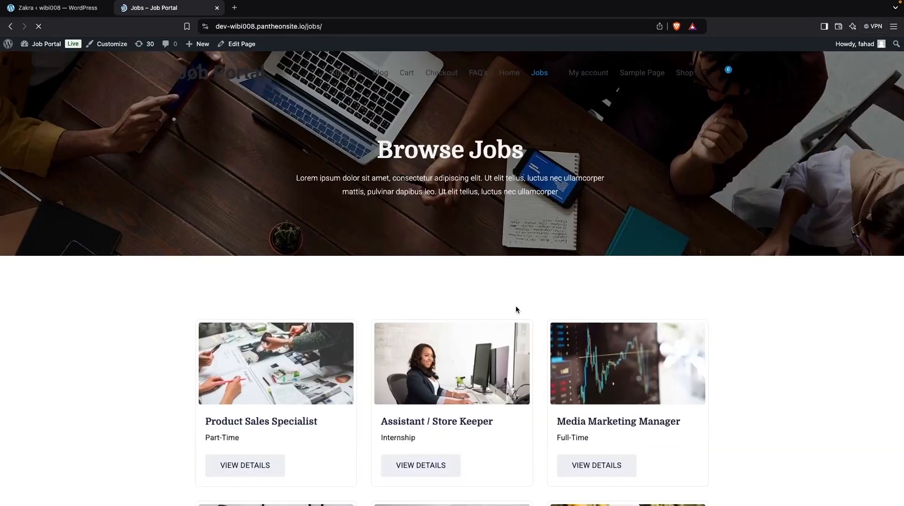
{"action": "scroll", "coordinate": [514, 309], "scroll_direction": "down", "scroll_amount": 8}
{"action": "scroll", "coordinate": [515, 308], "scroll_direction": "up", "scroll_amount": 8}
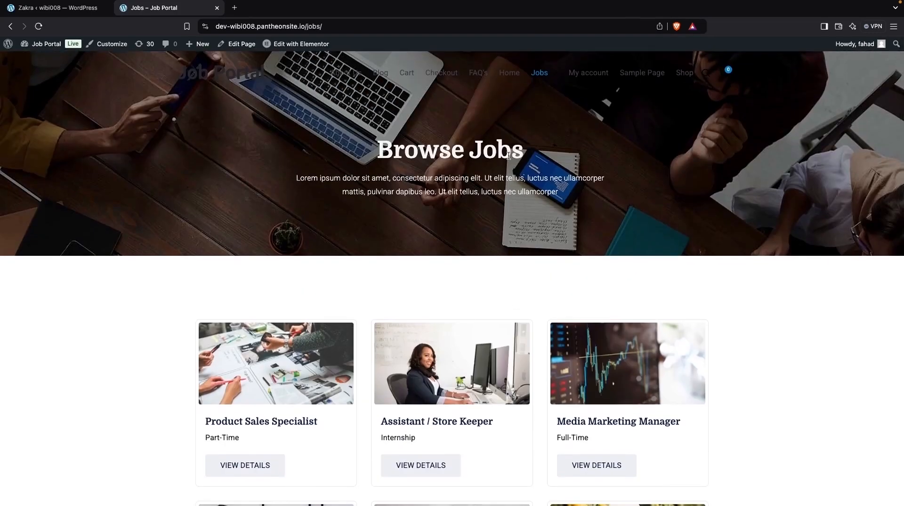
{"action": "scroll", "coordinate": [471, 309], "scroll_direction": "down", "scroll_amount": 5}
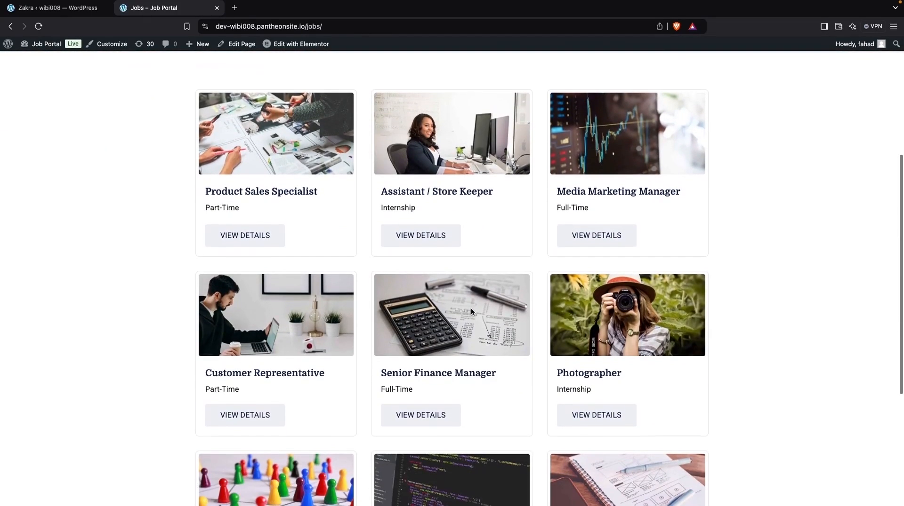
{"action": "scroll", "coordinate": [470, 308], "scroll_direction": "up", "scroll_amount": 5}
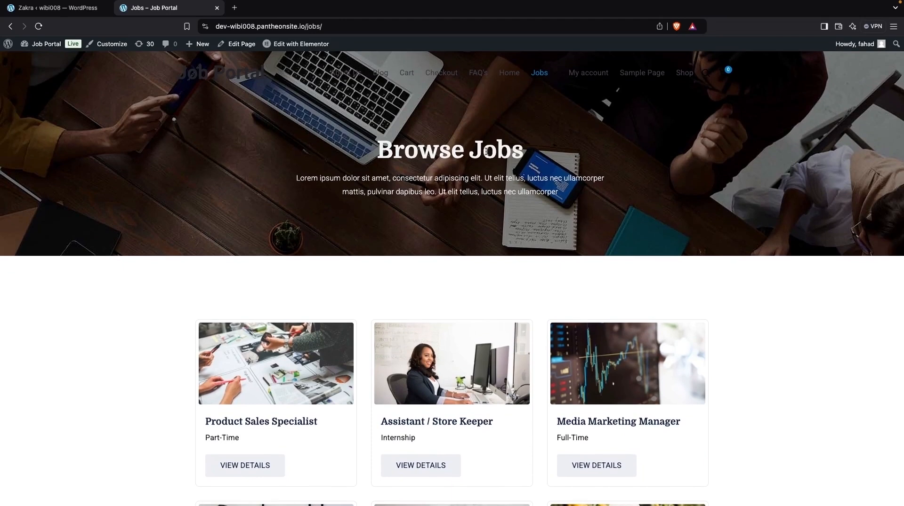
Open the site's Blog page and examine its posts and sidebar content
{"action": "left_click", "coordinate": [380, 74]}
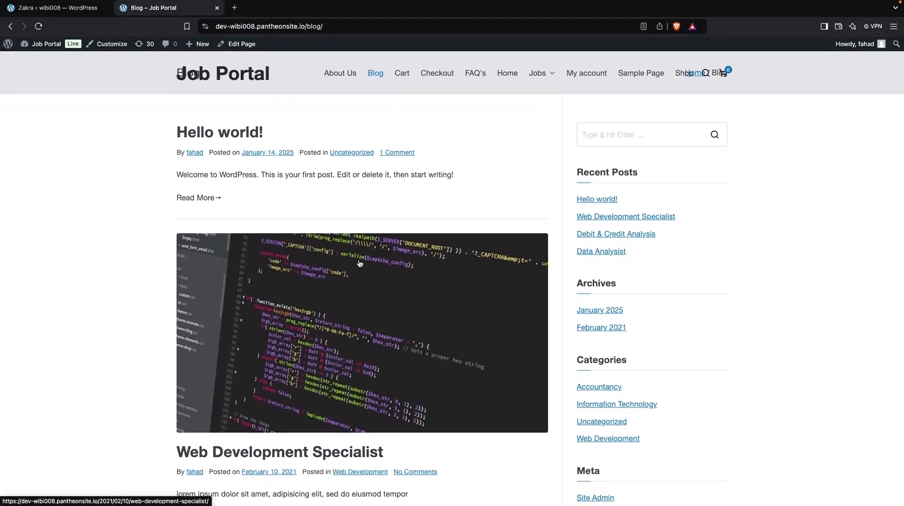
{"action": "scroll", "coordinate": [359, 264], "scroll_direction": "down", "scroll_amount": 5}
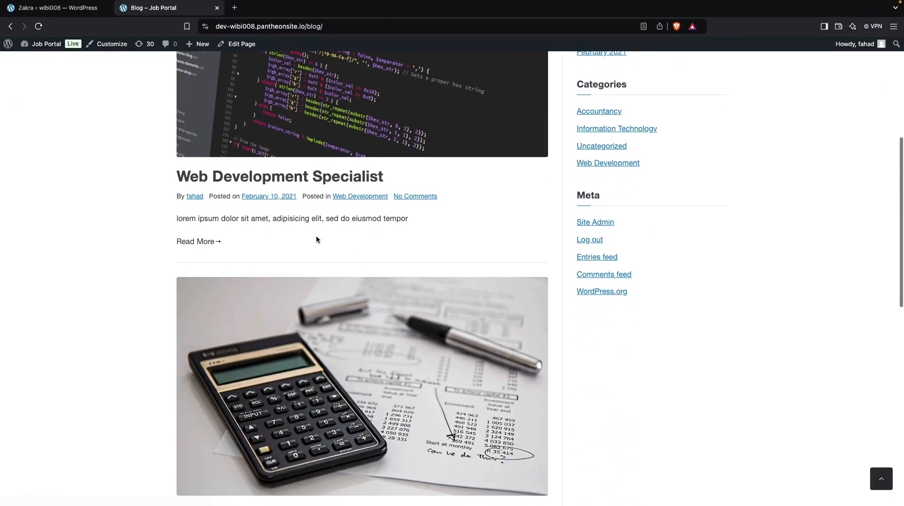
{"action": "scroll", "coordinate": [315, 187], "scroll_direction": "down", "scroll_amount": 5}
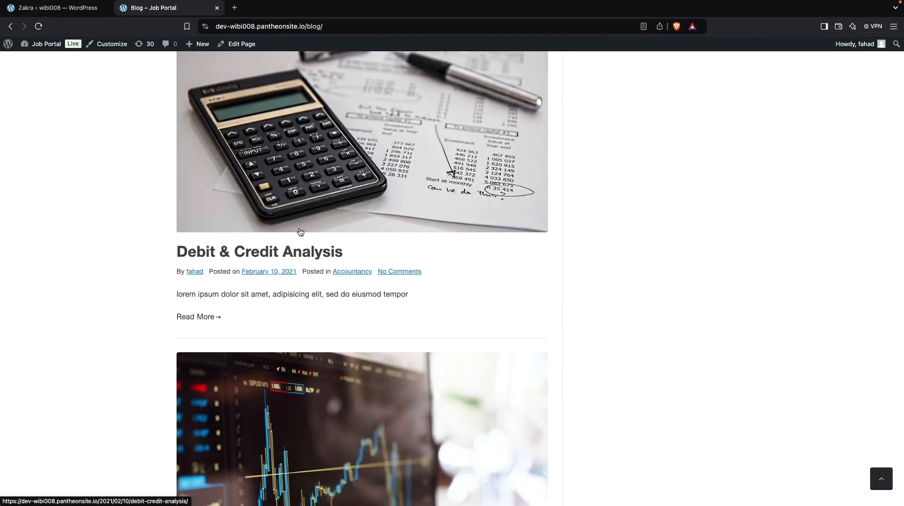
{"action": "scroll", "coordinate": [300, 232], "scroll_direction": "down", "scroll_amount": 5}
{"action": "scroll", "coordinate": [300, 232], "scroll_direction": "up", "scroll_amount": 1}
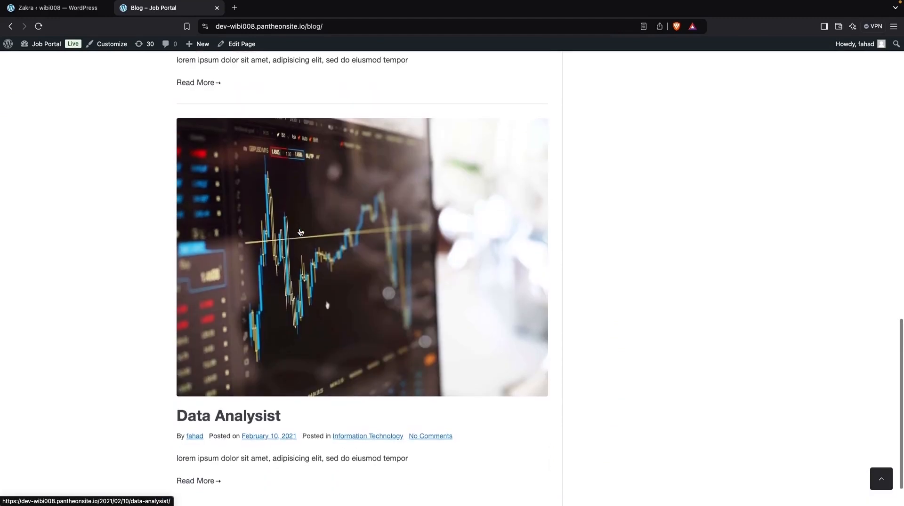
{"action": "scroll", "coordinate": [300, 232], "scroll_direction": "up", "scroll_amount": 15}
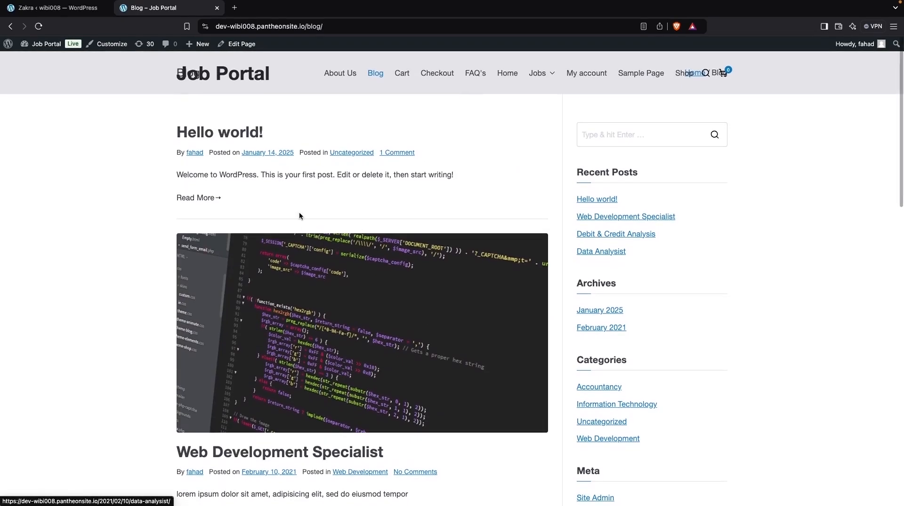
Open the site's About Us page and examine its sections from the hero banner down
{"action": "left_click", "coordinate": [343, 74]}
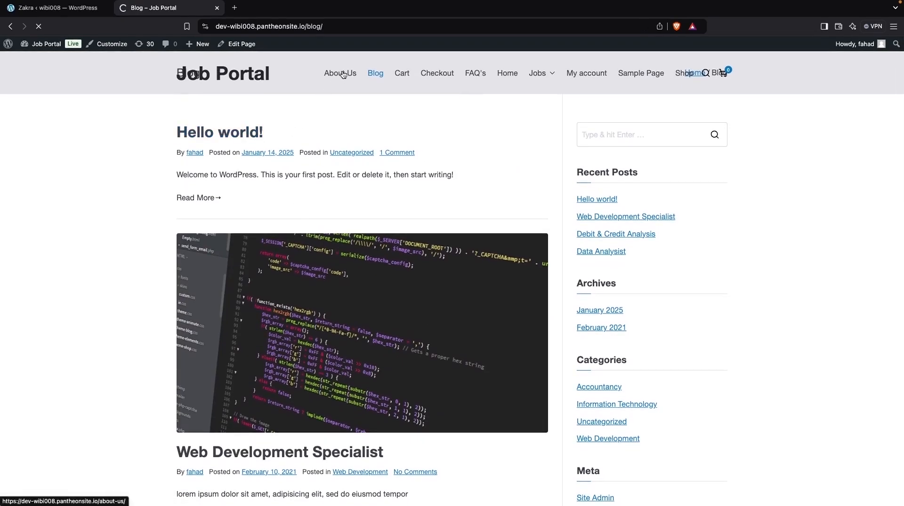
{"action": "scroll", "coordinate": [377, 250], "scroll_direction": "down", "scroll_amount": 10}
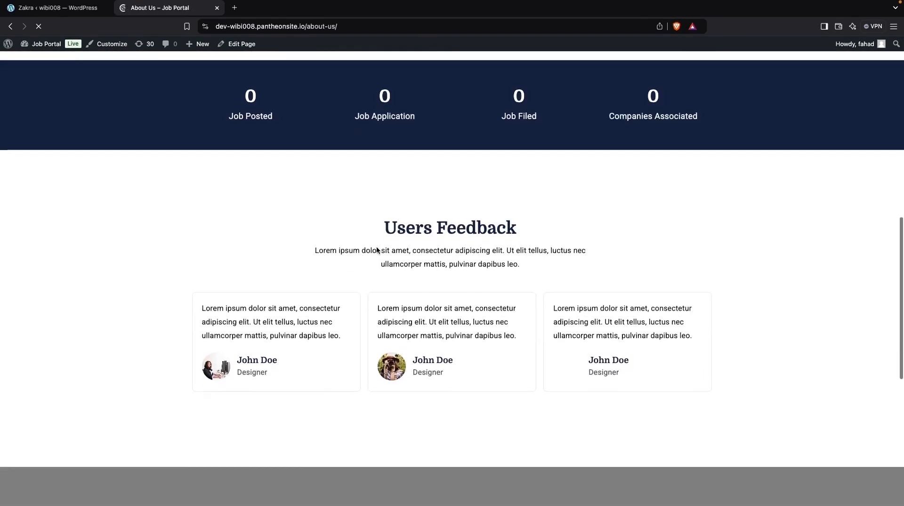
{"action": "scroll", "coordinate": [376, 249], "scroll_direction": "down", "scroll_amount": 5}
{"action": "scroll", "coordinate": [376, 249], "scroll_direction": "up", "scroll_amount": 15}
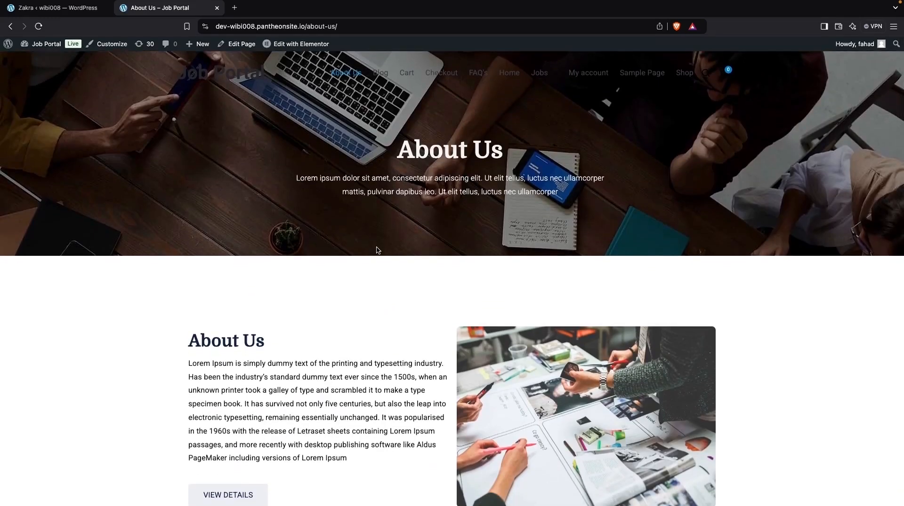
Open the About Us page for editing in Elementor and look through its whole layout
{"action": "mouse_move", "coordinate": [289, 51]}
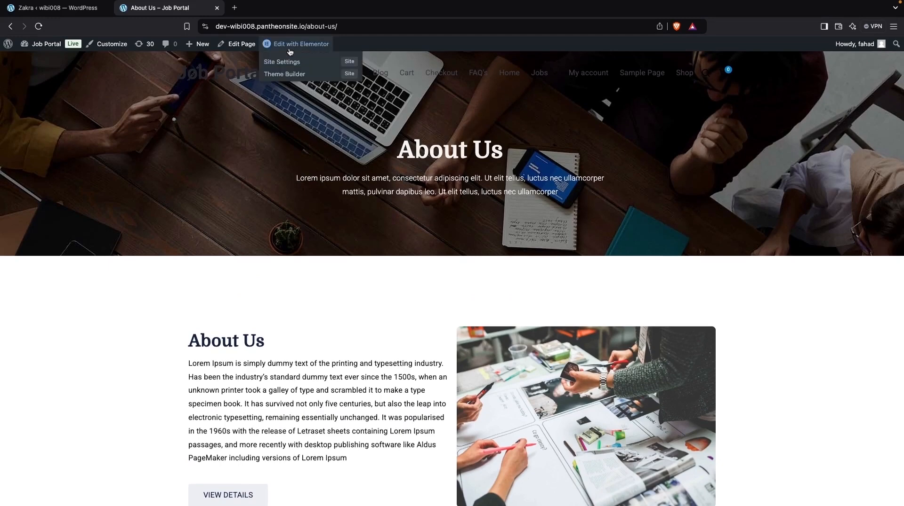
{"action": "left_click", "coordinate": [291, 45]}
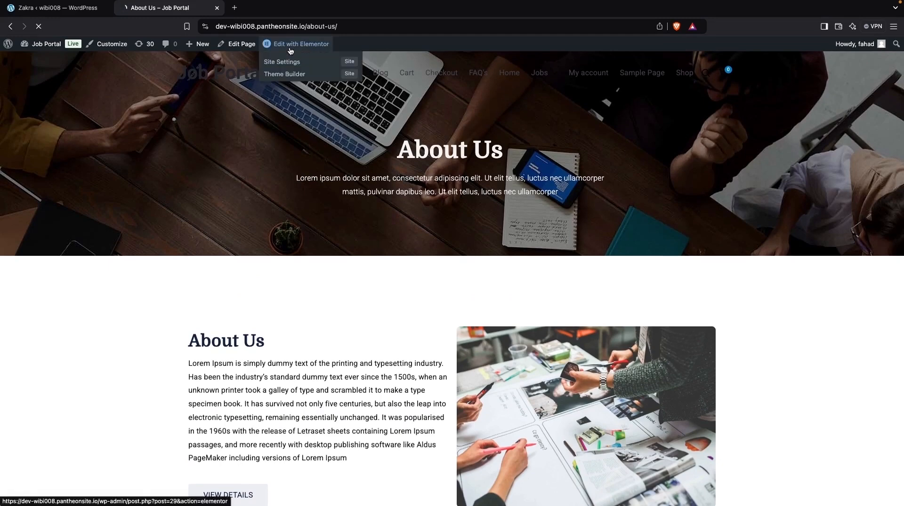
{"action": "scroll", "coordinate": [487, 225], "scroll_direction": "down", "scroll_amount": 15}
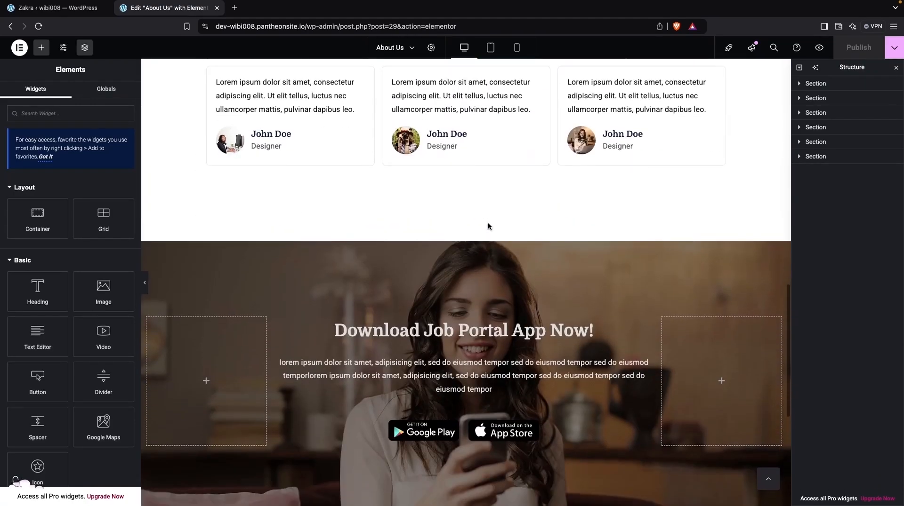
{"action": "scroll", "coordinate": [487, 226], "scroll_direction": "down", "scroll_amount": 5}
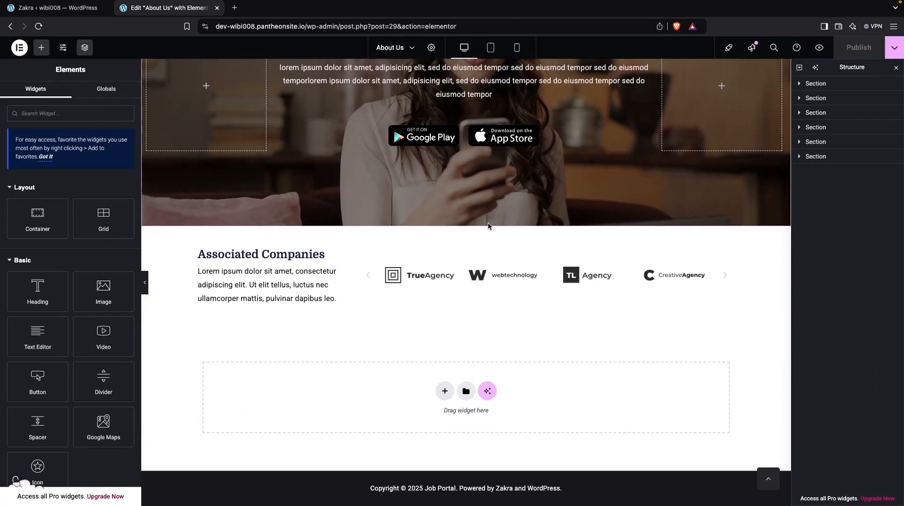
{"action": "scroll", "coordinate": [487, 226], "scroll_direction": "up", "scroll_amount": 20}
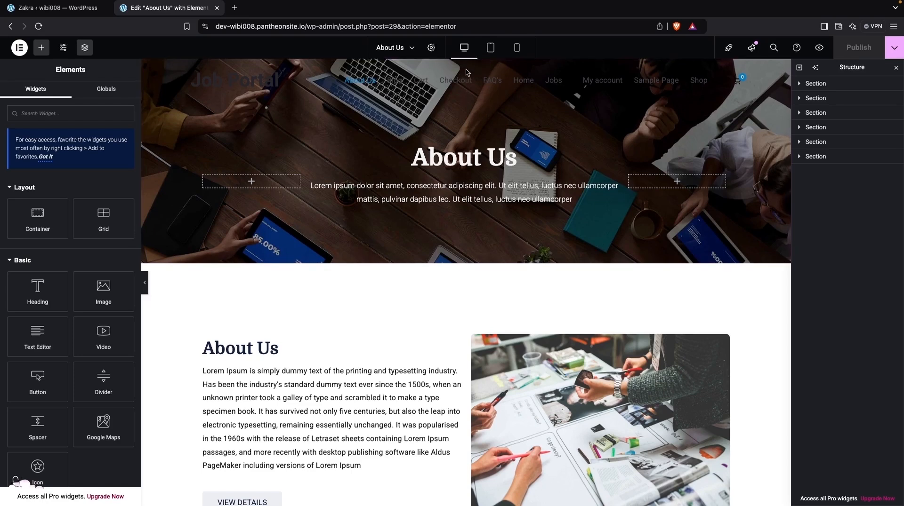
Set the background overlay opacity of the About Us hero section to 0.8
{"action": "left_click", "coordinate": [816, 84]}
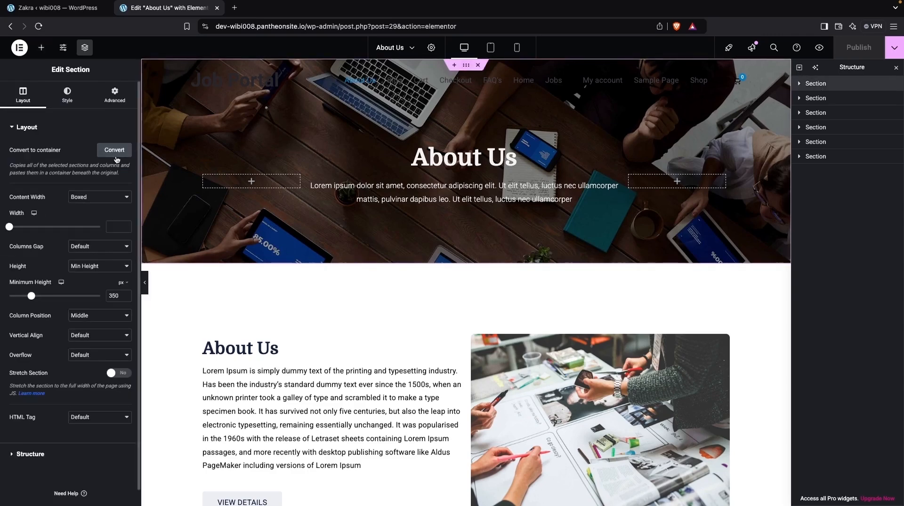
{"action": "left_click", "coordinate": [67, 97]}
{"action": "scroll", "coordinate": [62, 259], "scroll_direction": "down", "scroll_amount": 3}
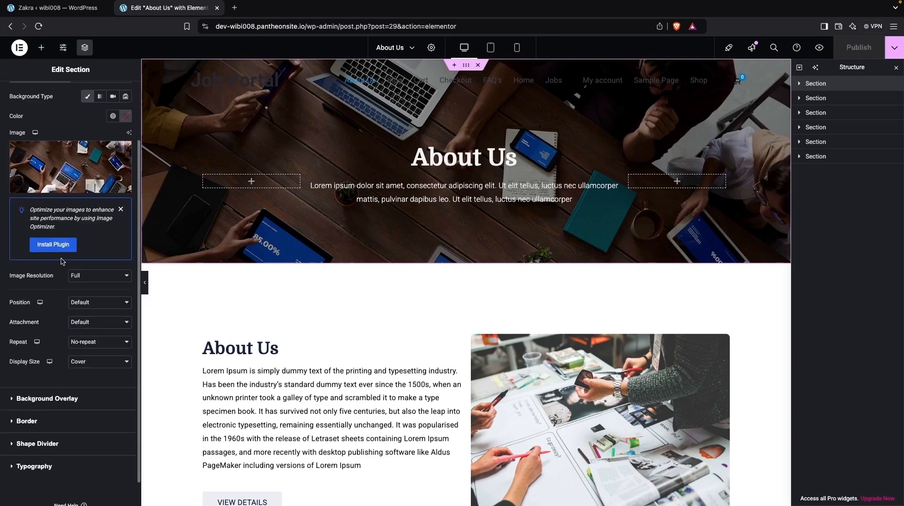
{"action": "left_click", "coordinate": [9, 374]}
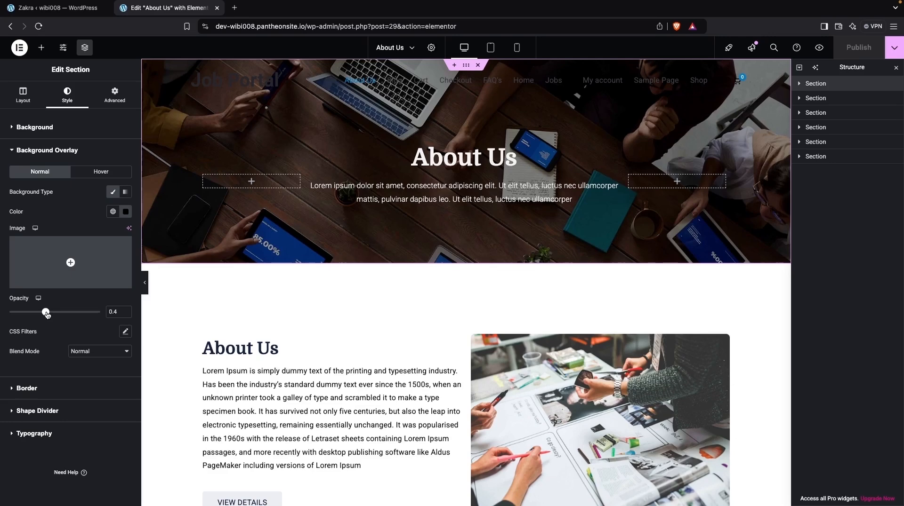
{"action": "left_click_drag", "start_coordinate": [47, 314], "coordinate": [99, 312]}
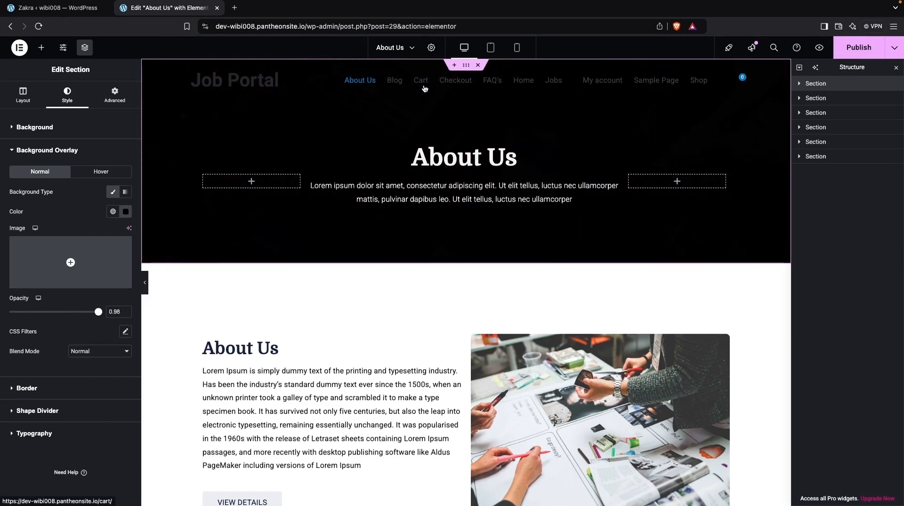
{"action": "left_click_drag", "start_coordinate": [99, 316], "coordinate": [58, 248]}
Change the hero section's background overlay color to white, #FFFFFF
{"action": "left_click", "coordinate": [125, 212]}
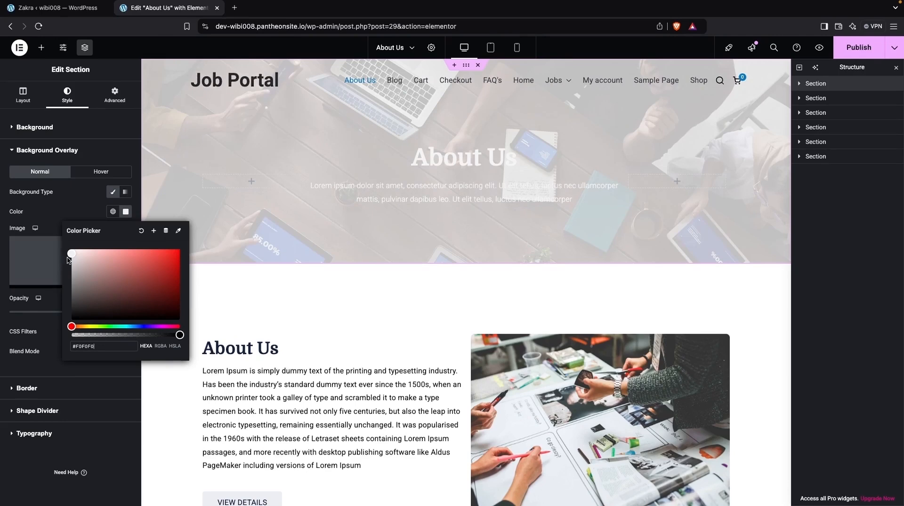
{"action": "left_click_drag", "start_coordinate": [73, 254], "coordinate": [56, 245]}
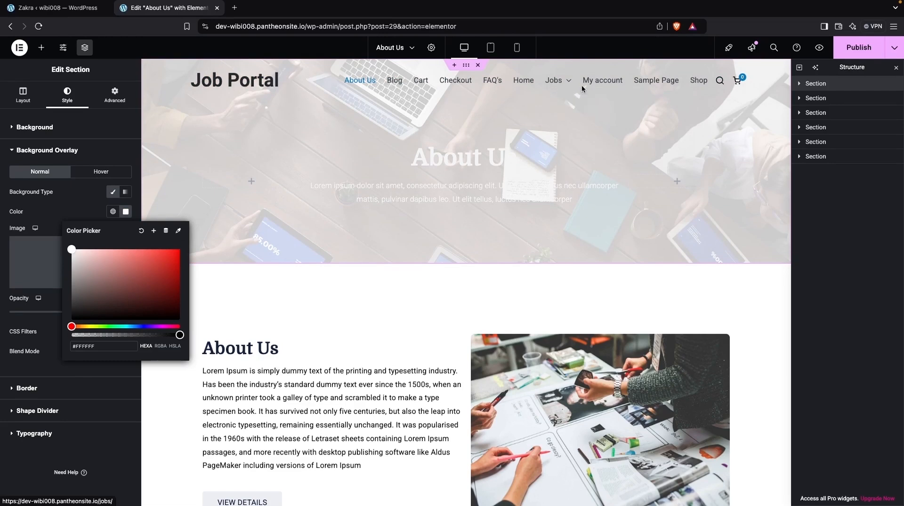
{"action": "left_click", "coordinate": [405, 296]}
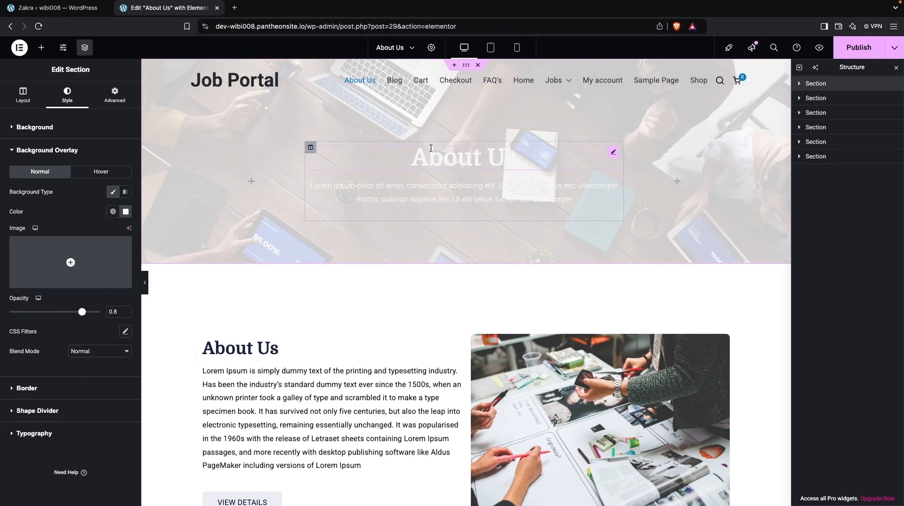
Set the text color of the hero section's About Us heading to black, #000000
{"action": "left_click", "coordinate": [431, 148]}
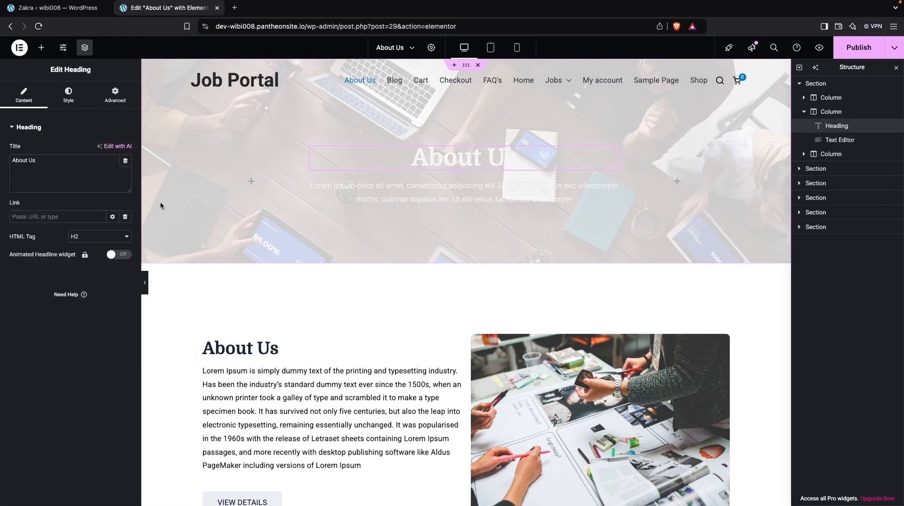
{"action": "left_click", "coordinate": [69, 94]}
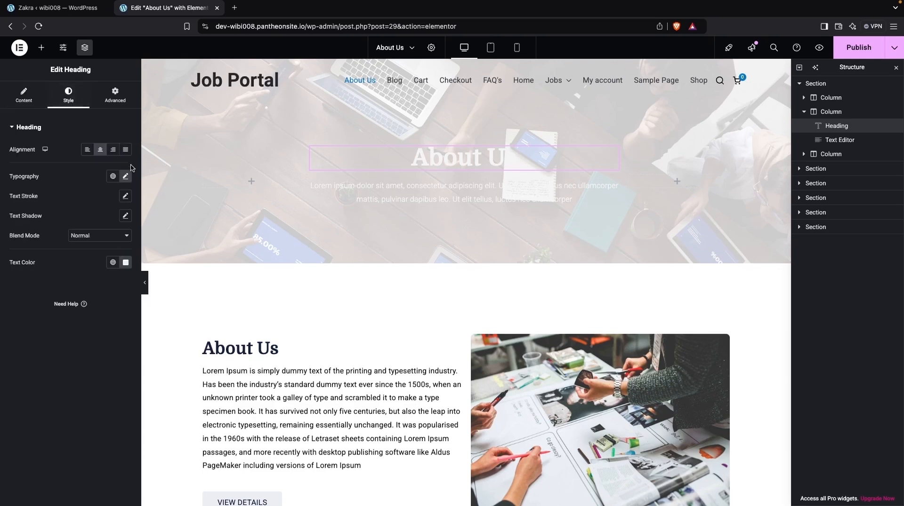
{"action": "left_click", "coordinate": [126, 263]}
{"action": "mouse_move", "coordinate": [71, 303]}
{"action": "left_mouse_down"}
{"action": "mouse_move", "coordinate": [94, 314]}
{"action": "mouse_move", "coordinate": [55, 392]}
{"action": "left_mouse_up"}
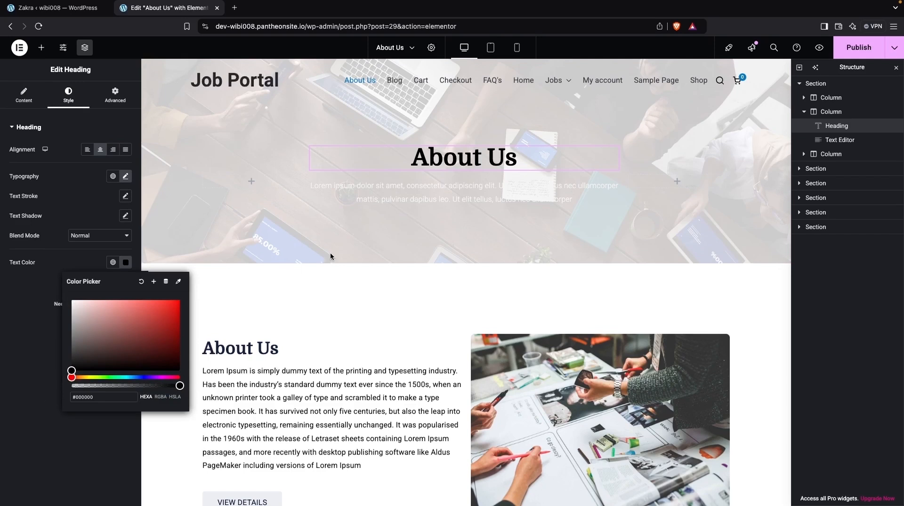
Set the text color of the paragraph below the hero heading to black and publish the page
{"action": "left_click", "coordinate": [387, 195]}
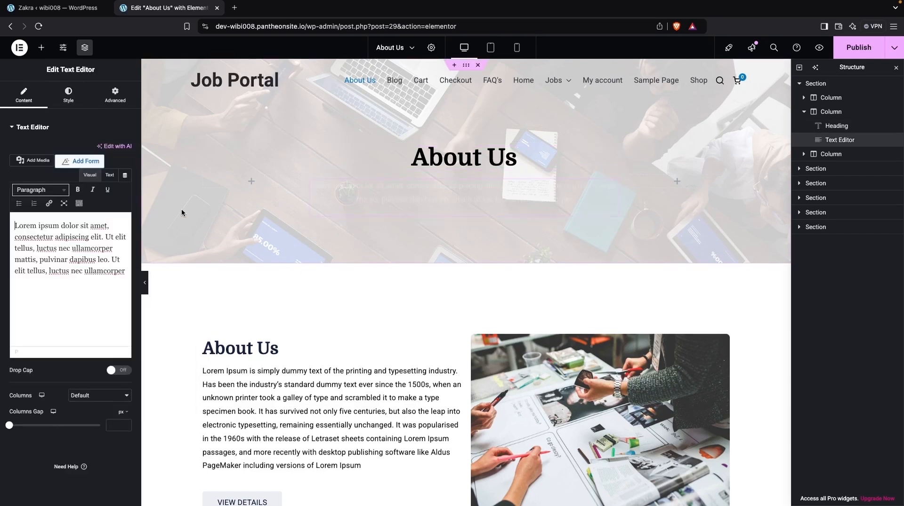
{"action": "left_click", "coordinate": [74, 105]}
{"action": "left_click", "coordinate": [125, 169]}
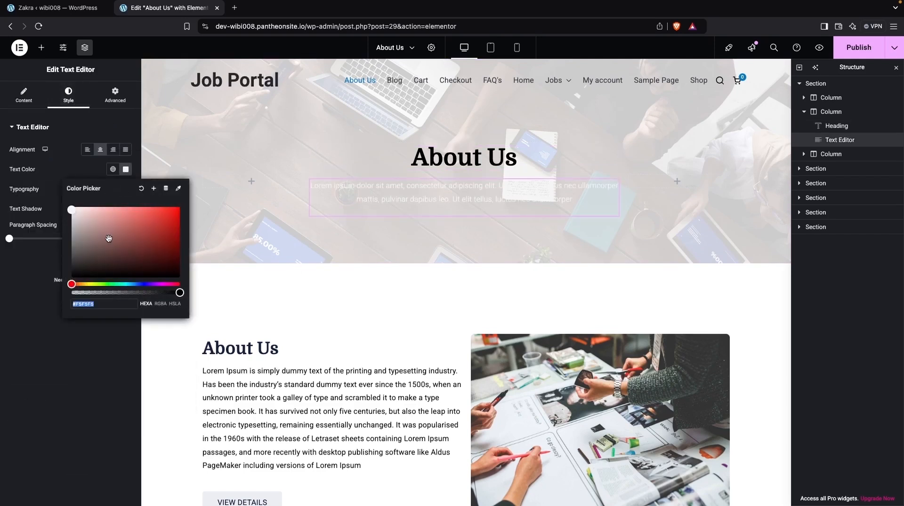
{"action": "left_click_drag", "start_coordinate": [108, 238], "coordinate": [65, 284]}
{"action": "left_click", "coordinate": [553, 294]}
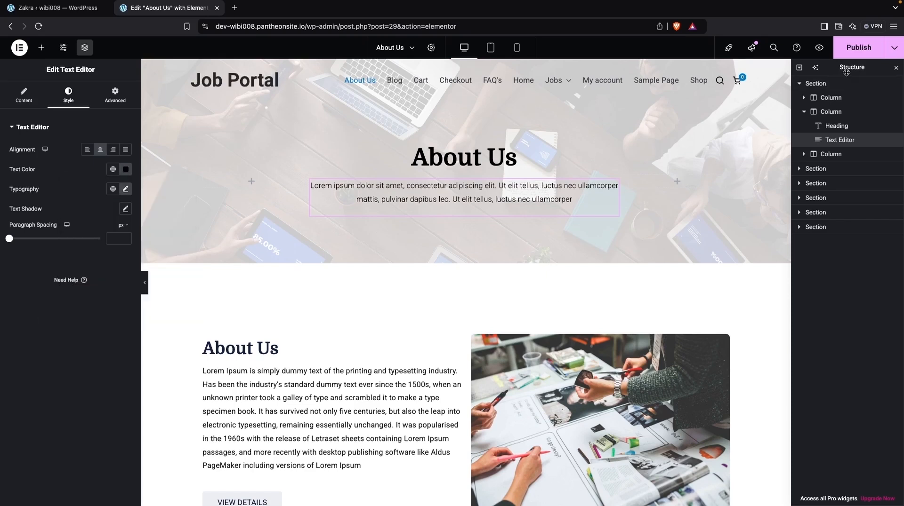
{"action": "left_click", "coordinate": [861, 49]}
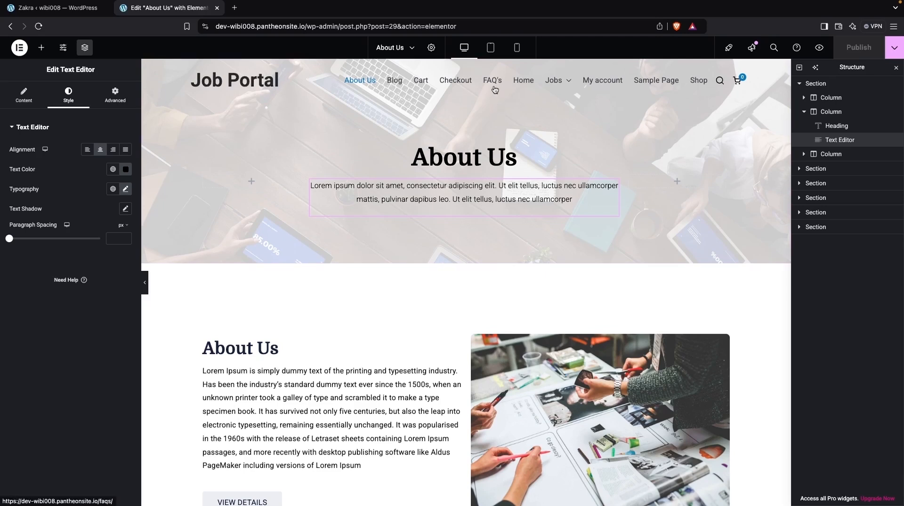
Inspect the editing options of the About Us image, the View Details button and the statistics section, then view the Users Feedback section
{"action": "scroll", "coordinate": [541, 169], "scroll_direction": "down", "scroll_amount": 3}
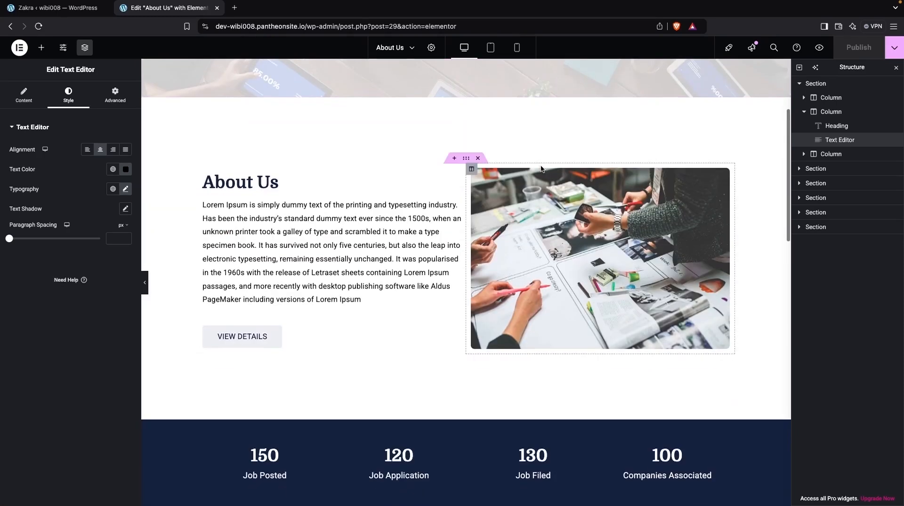
{"action": "left_click", "coordinate": [454, 212]}
{"action": "left_click", "coordinate": [555, 252]}
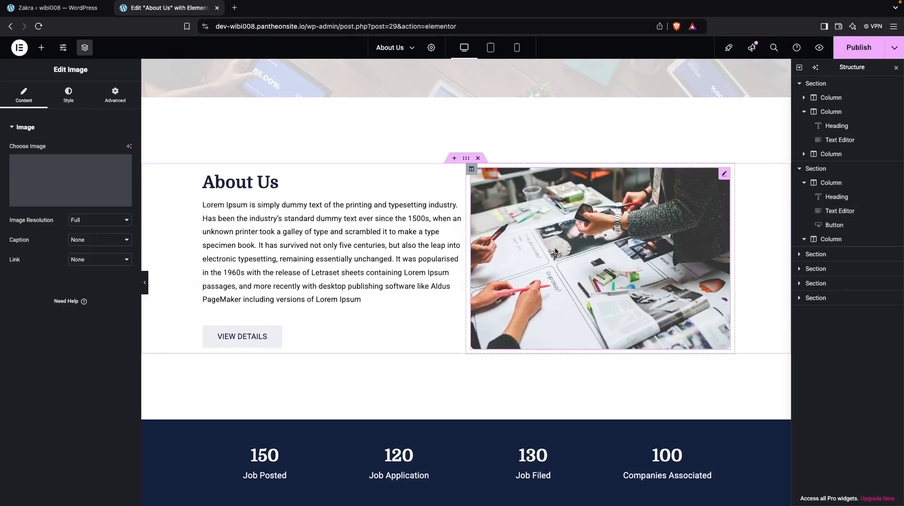
{"action": "scroll", "coordinate": [269, 211], "scroll_direction": "down", "scroll_amount": 2}
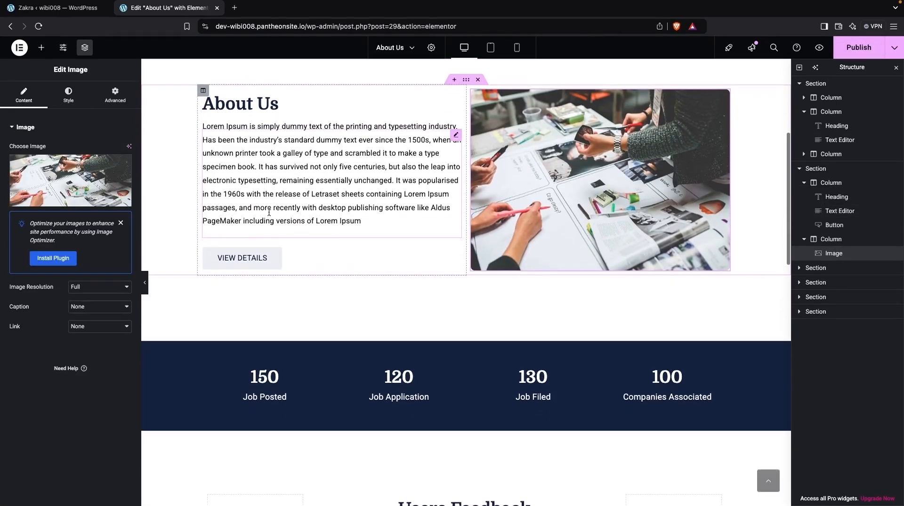
{"action": "left_click", "coordinate": [247, 256]}
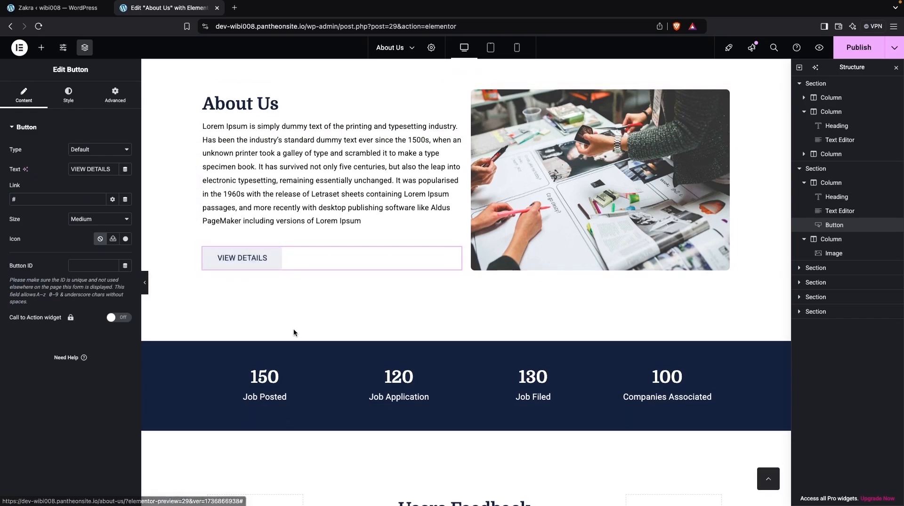
{"action": "scroll", "coordinate": [301, 348], "scroll_direction": "down", "scroll_amount": 1}
{"action": "scroll", "coordinate": [306, 357], "scroll_direction": "down", "scroll_amount": 1}
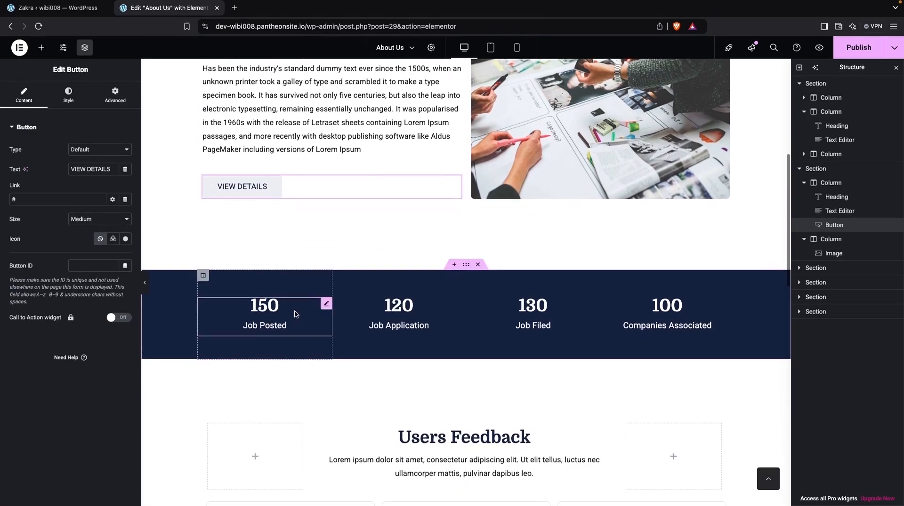
{"action": "left_click", "coordinate": [466, 267]}
{"action": "scroll", "coordinate": [452, 306], "scroll_direction": "down", "scroll_amount": 3}
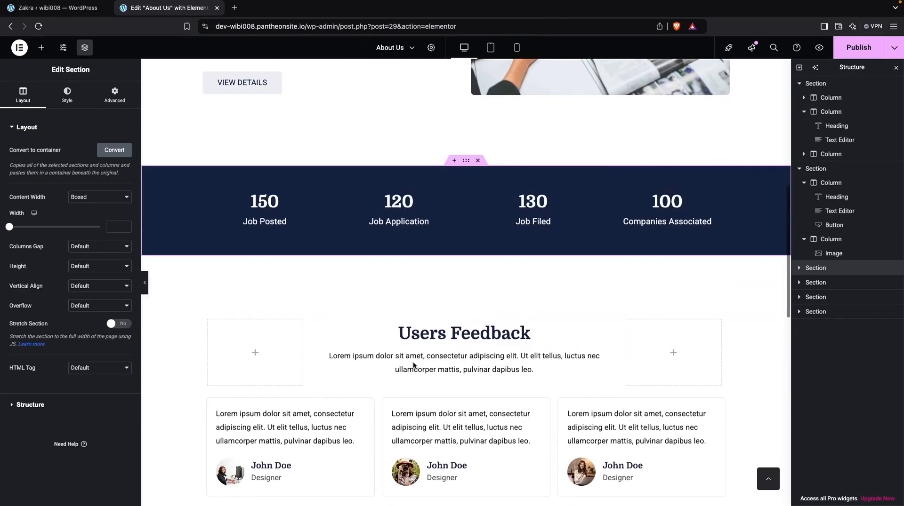
{"action": "scroll", "coordinate": [468, 329], "scroll_direction": "down", "scroll_amount": 2}
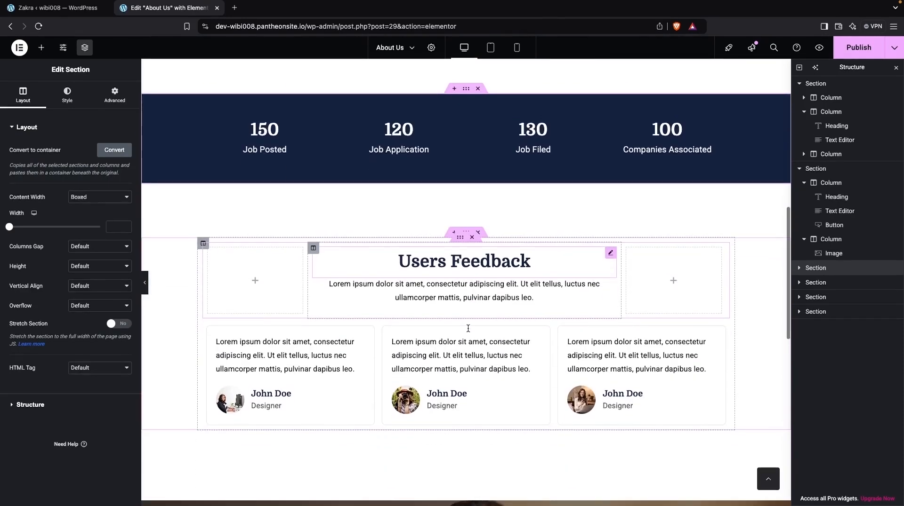
{"action": "scroll", "coordinate": [468, 328], "scroll_direction": "down", "scroll_amount": 2}
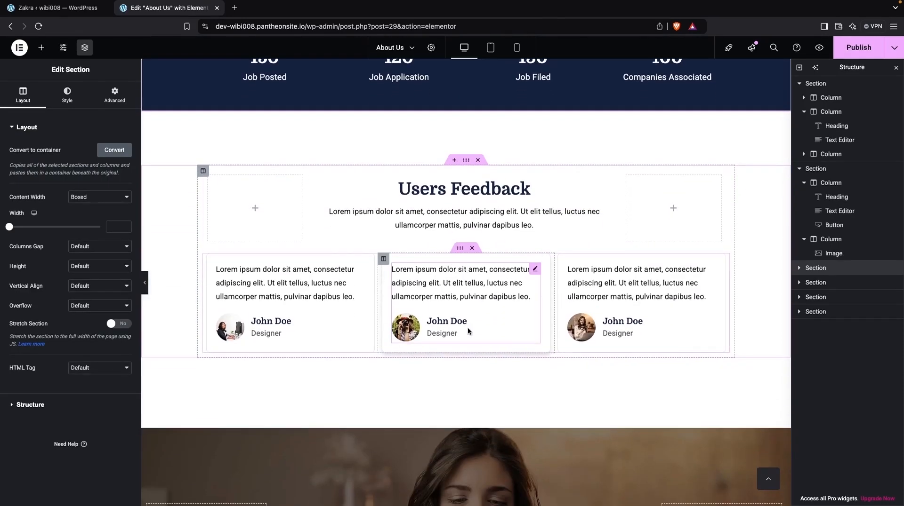
Review the remaining About Us sections down through Associated Companies and publish the page
{"action": "scroll", "coordinate": [467, 329], "scroll_direction": "down", "scroll_amount": 5}
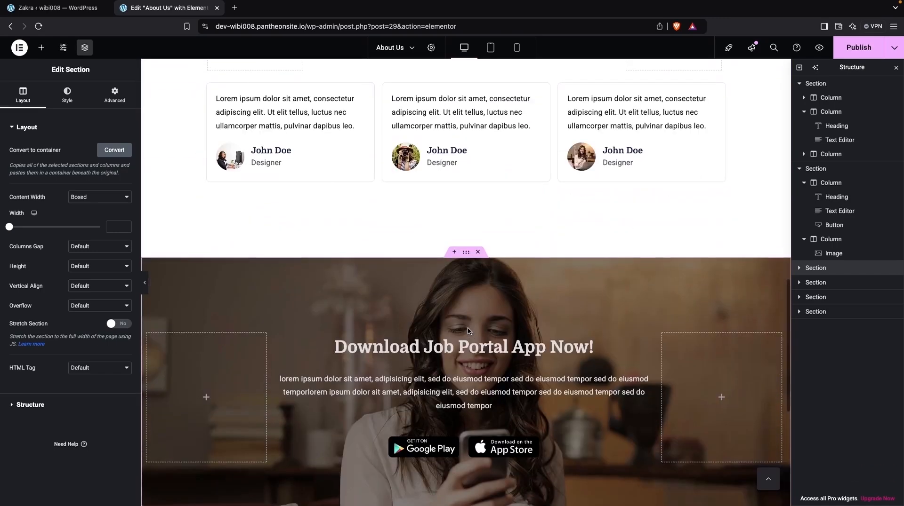
{"action": "scroll", "coordinate": [467, 329], "scroll_direction": "down", "scroll_amount": 3}
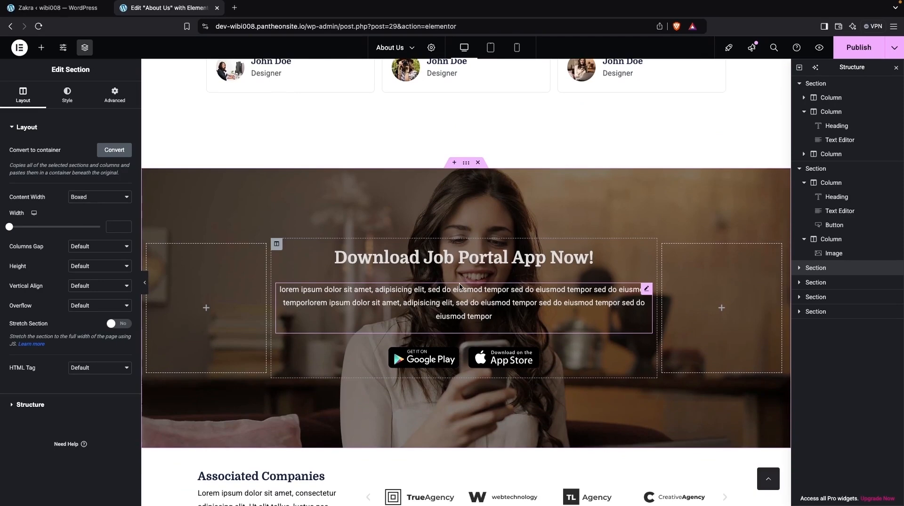
{"action": "scroll", "coordinate": [459, 283], "scroll_direction": "down", "scroll_amount": 3}
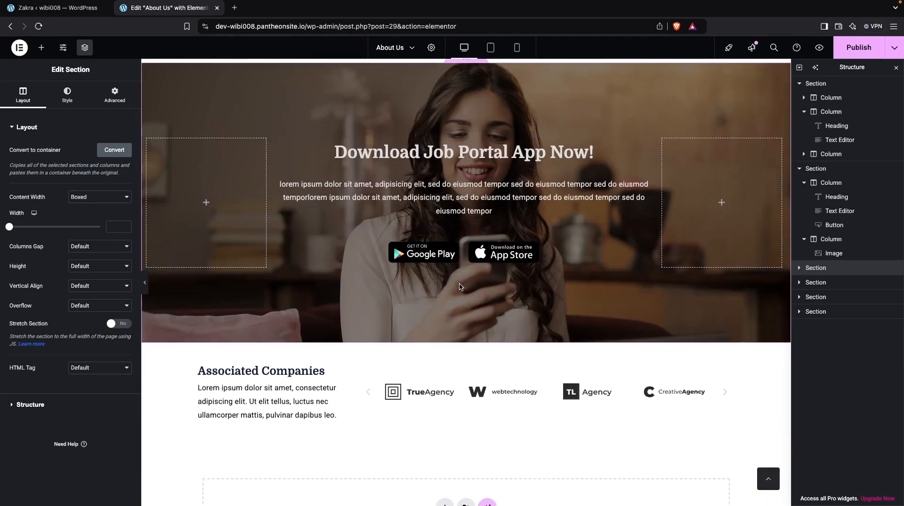
{"action": "scroll", "coordinate": [460, 287], "scroll_direction": "down", "scroll_amount": 3}
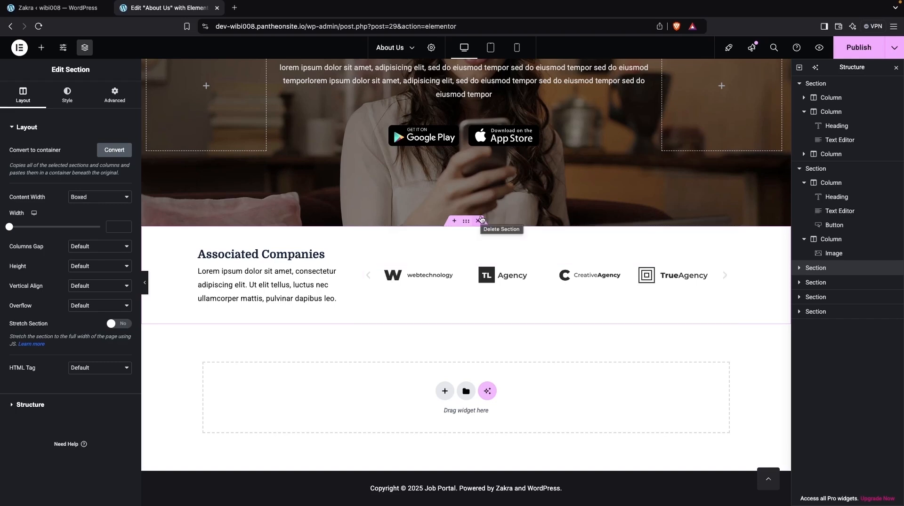
{"action": "left_click", "coordinate": [850, 55]}
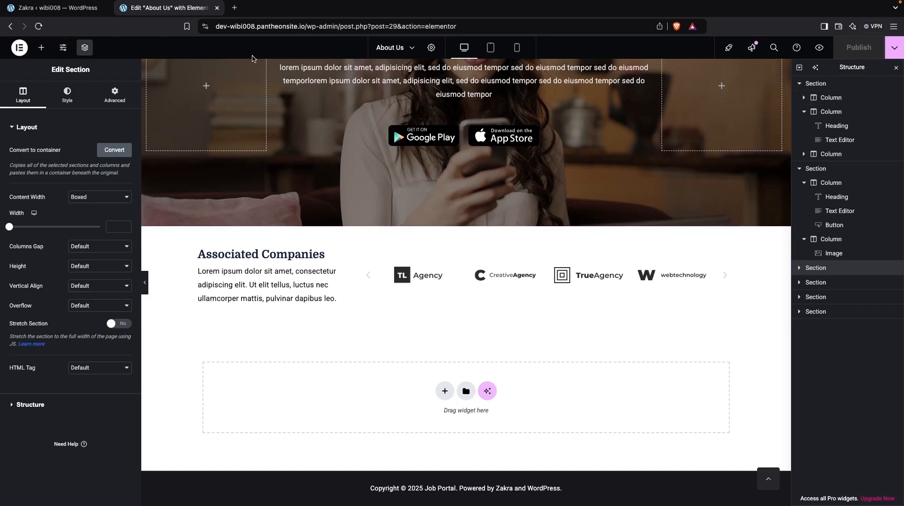
Leave the Elementor editor and load the live site's home page at dev-wibi008.pantheonsite.io
{"action": "left_click_drag", "start_coordinate": [328, 27], "coordinate": [474, 40]}
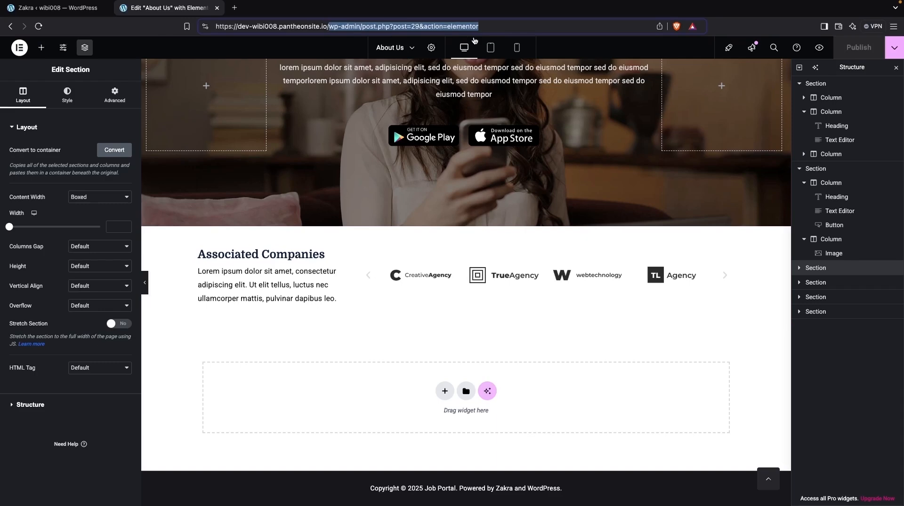
{"action": "key", "text": "BackSpace"}
{"action": "key", "text": "Return"}
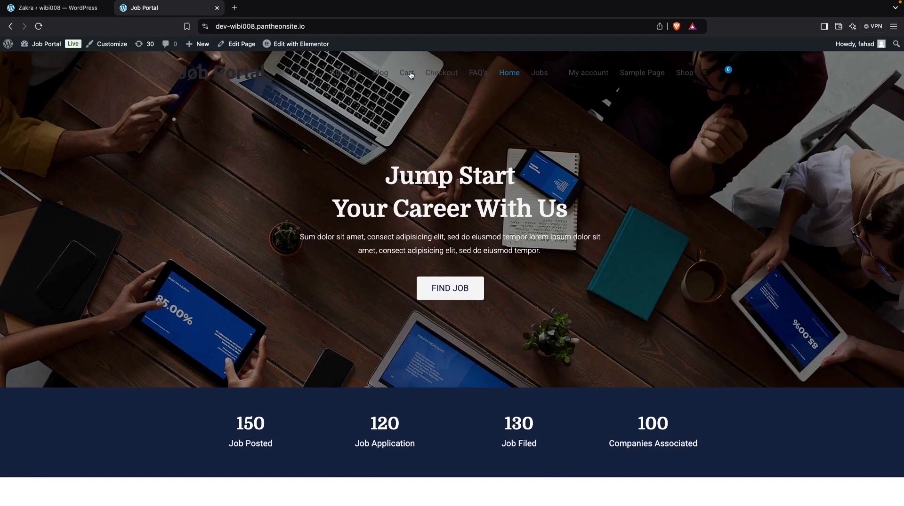
View the Blog page, open the live About Us page and check its hero section
{"action": "left_click", "coordinate": [381, 77]}
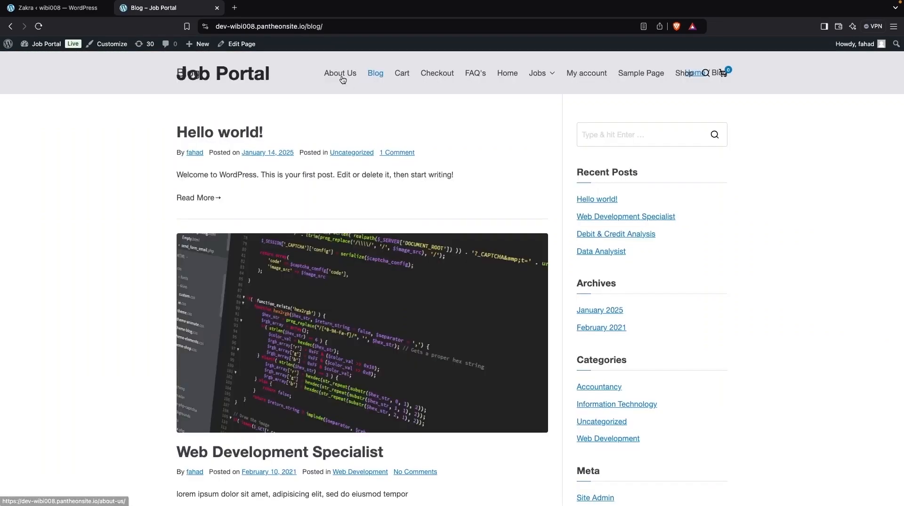
{"action": "left_click", "coordinate": [342, 77]}
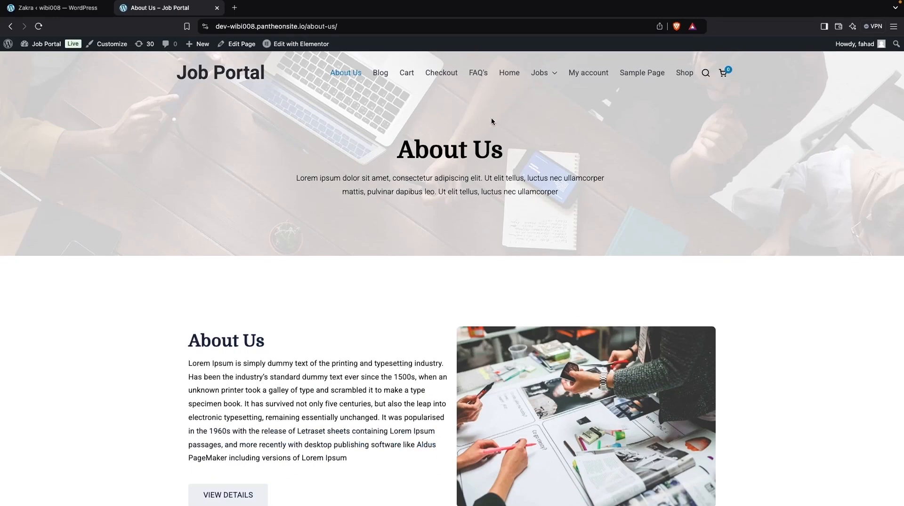
{"action": "scroll", "coordinate": [490, 119], "scroll_direction": "down", "scroll_amount": 1}
{"action": "scroll", "coordinate": [490, 137], "scroll_direction": "up", "scroll_amount": 2}
{"action": "scroll", "coordinate": [476, 136], "scroll_direction": "down", "scroll_amount": 1}
{"action": "scroll", "coordinate": [484, 113], "scroll_direction": "up", "scroll_amount": 1}
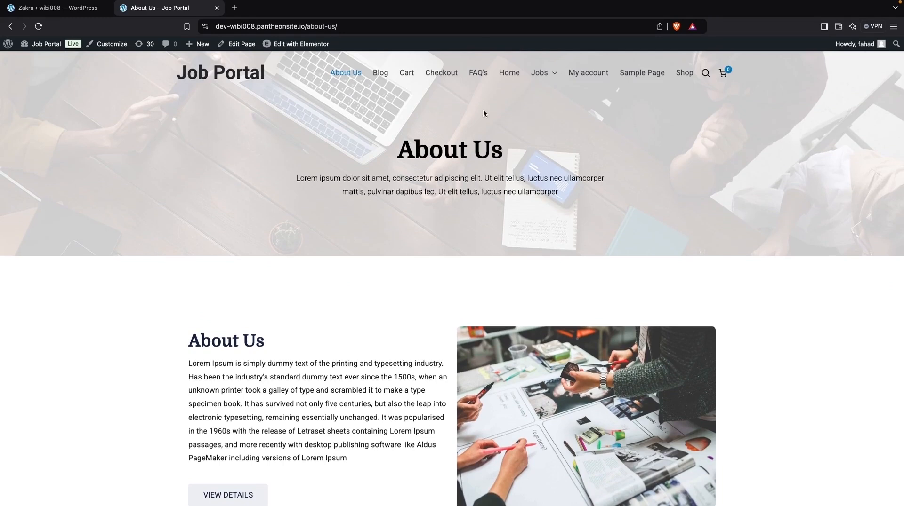